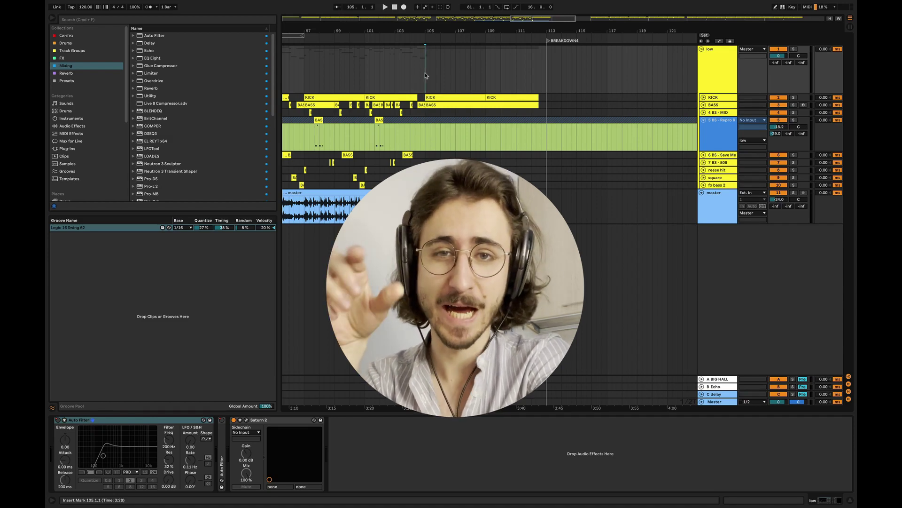
# - Play the arrangement, restart playback from bar 97, and stop it just before bar 105
pyautogui.press('space')
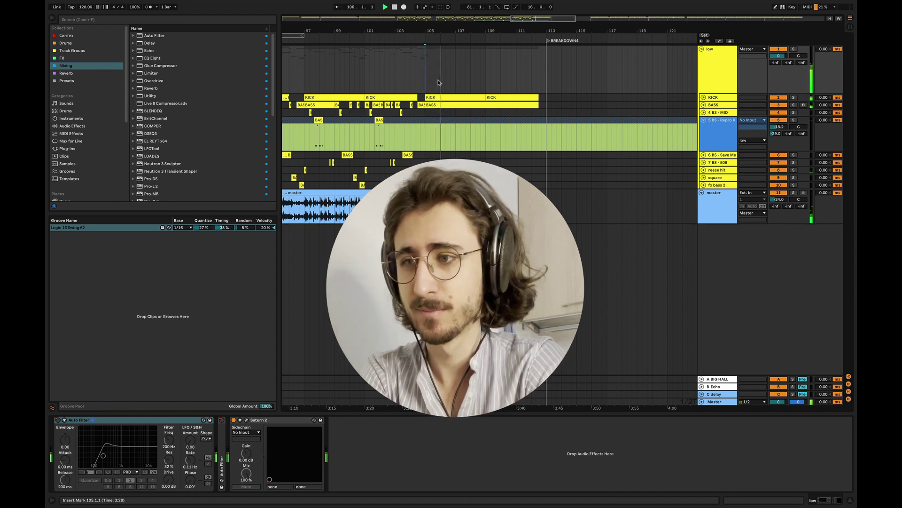
pyautogui.hscroll(-3, 438, 83)
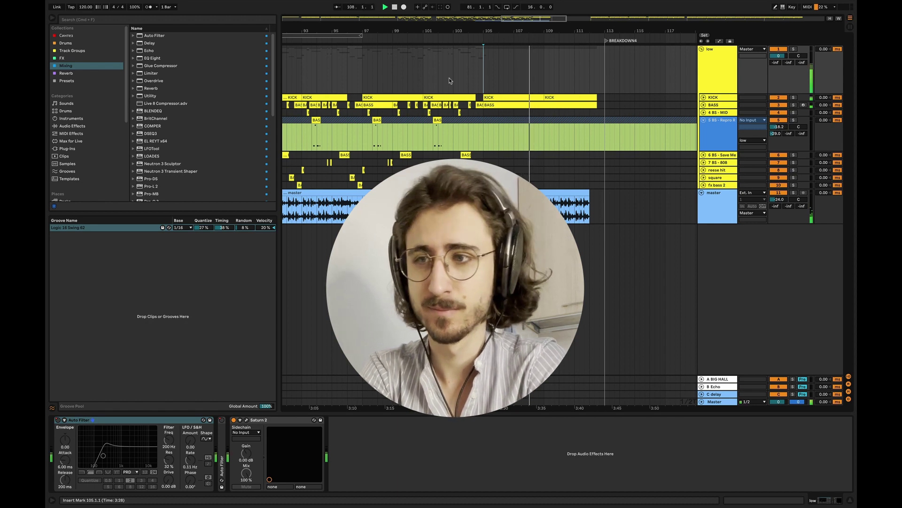
pyautogui.click(360, 75)
pyautogui.press('space')
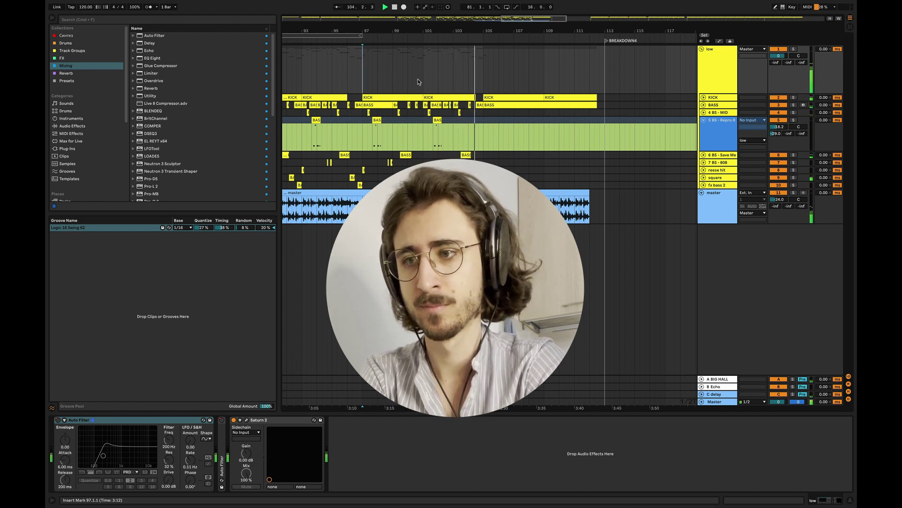
pyautogui.press('space')
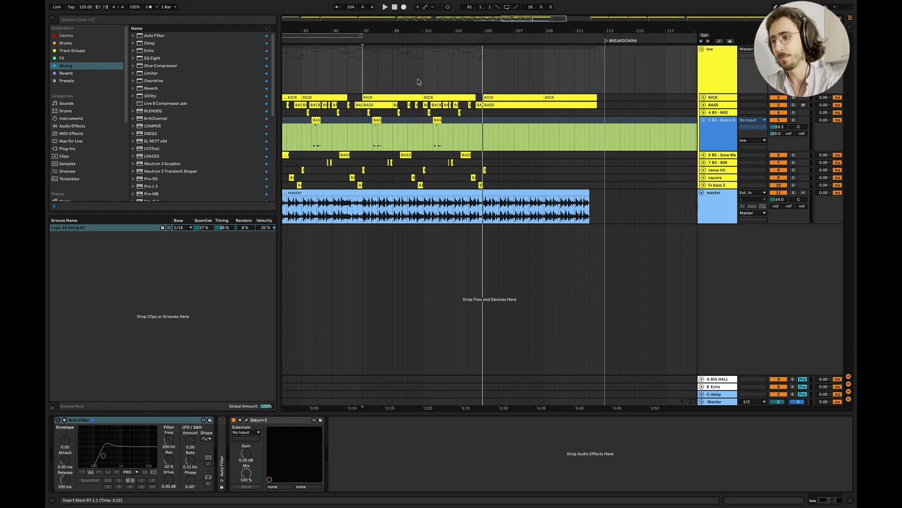
pyautogui.press('super+Tab')
pyautogui.press('Escape')
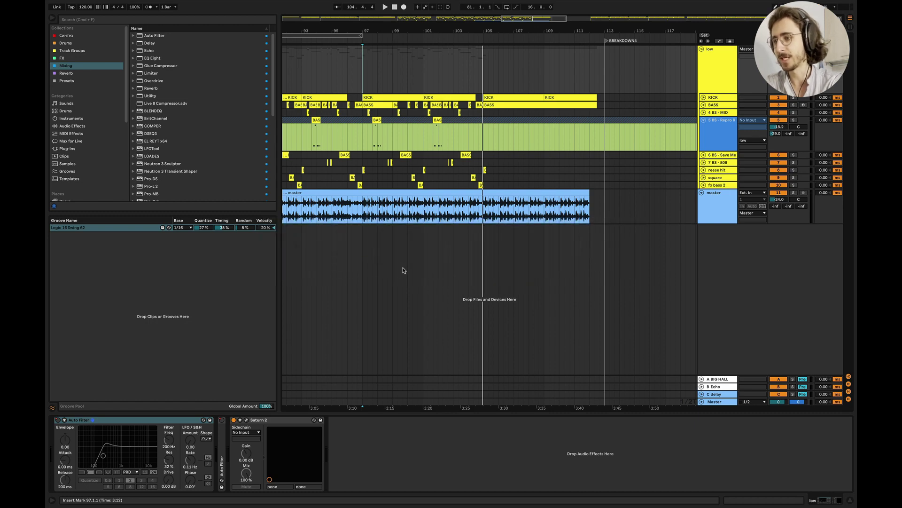
# - Switch to Keynote to show the first slide's piano roll of the repeating bass notes
pyautogui.press('super+Tab')
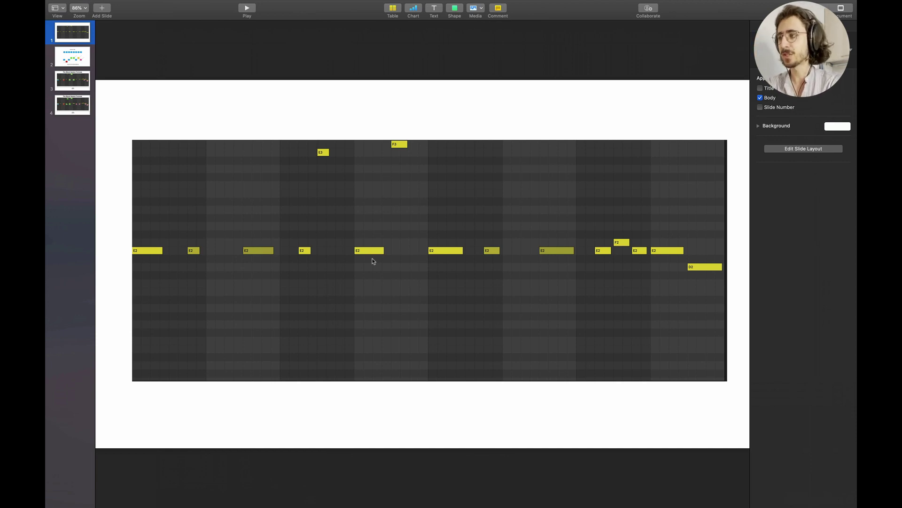
# - Open slide 2, '1 bass layer = boring', and highlight its row of eight blue squares
pyautogui.click(81, 59)
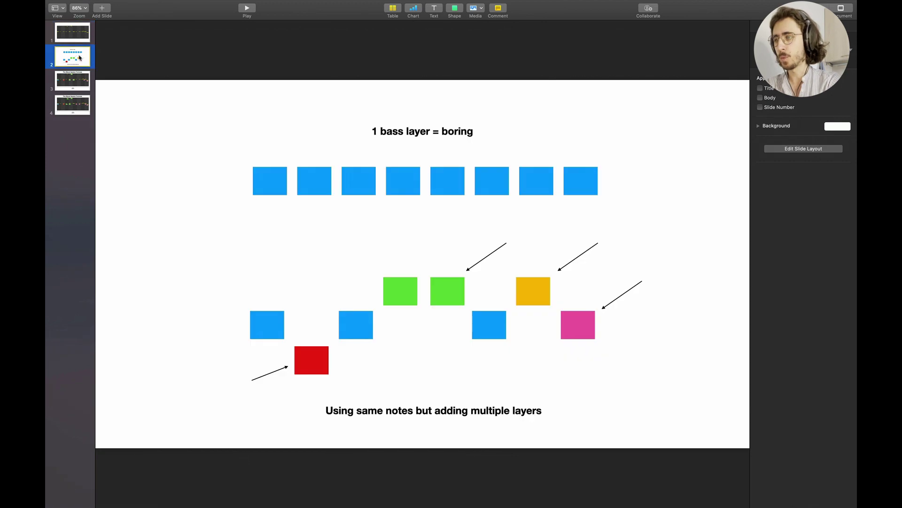
pyautogui.moveTo(648, 180); pyautogui.dragTo(204, 186)
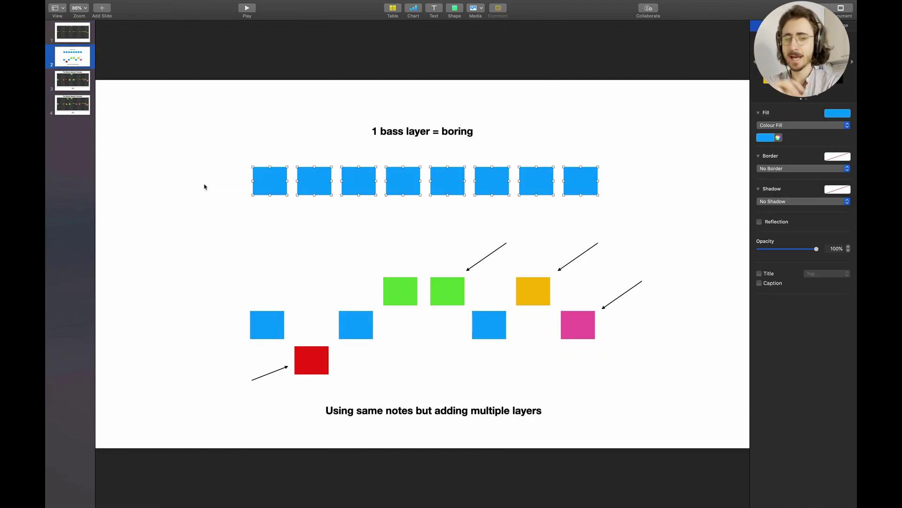
pyautogui.click(287, 235)
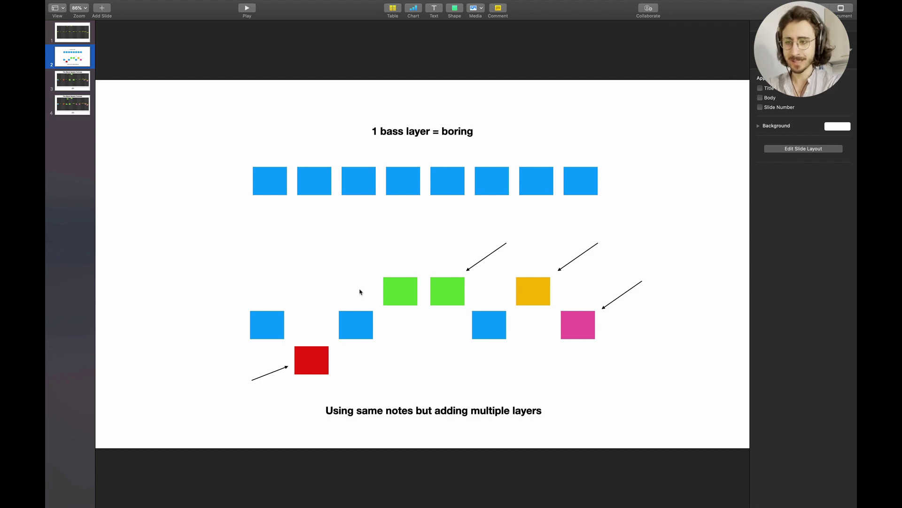
# - Point out the green, orange, pink and red layered blocks one by one
pyautogui.click(327, 350)
pyautogui.click(390, 310)
pyautogui.click(432, 302)
pyautogui.click(545, 304)
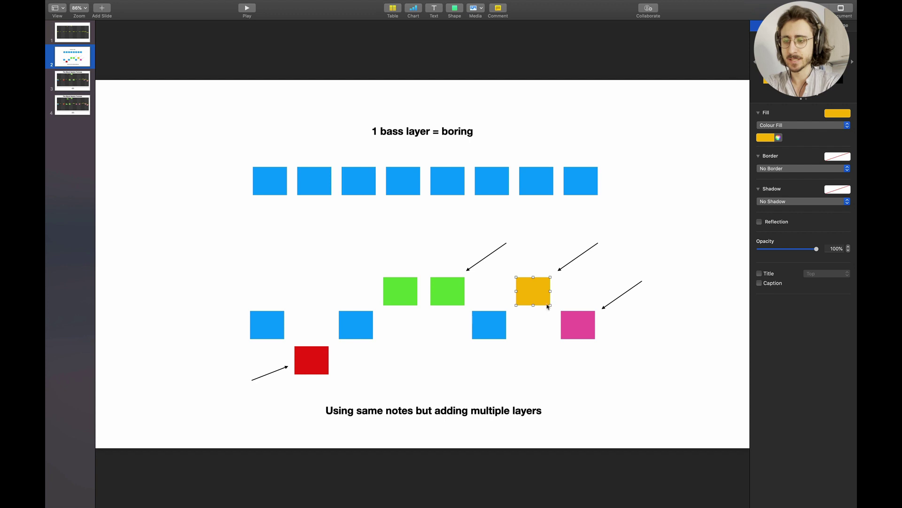
pyautogui.click(581, 334)
pyautogui.click(534, 294)
pyautogui.click(439, 300)
pyautogui.click(325, 360)
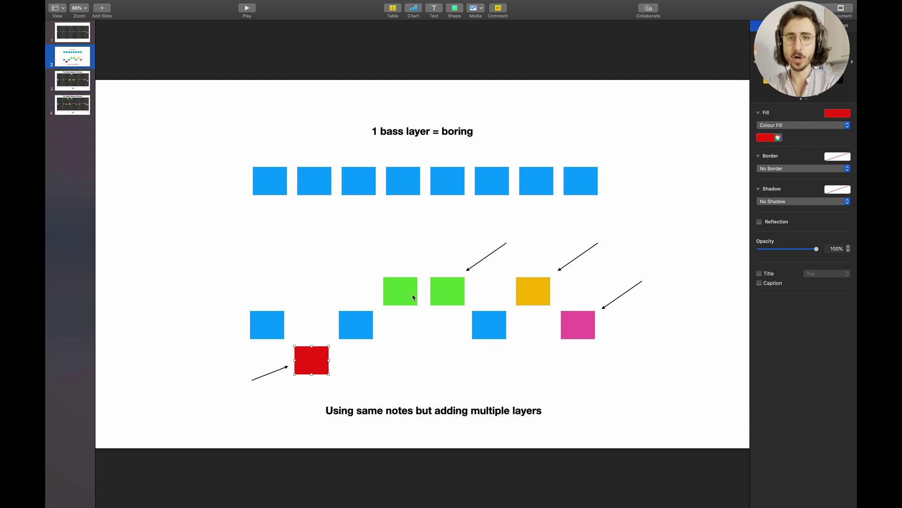
# - Open slide 3, 'The Block System Formula', and highlight its piano-roll image and red FX block
pyautogui.click(72, 87)
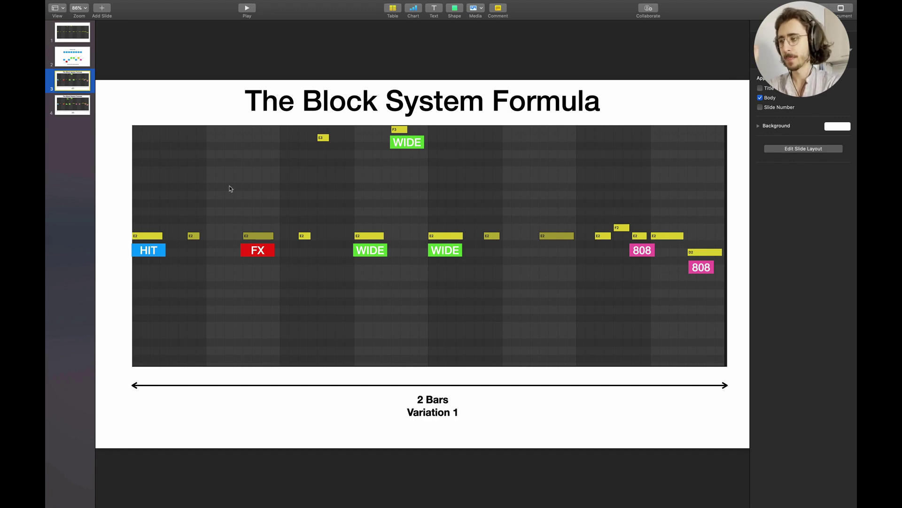
pyautogui.click(149, 241)
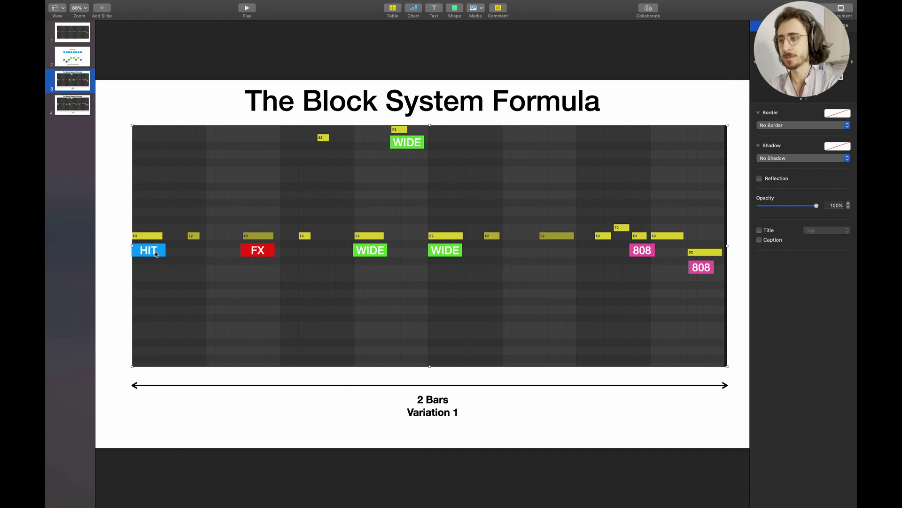
pyautogui.click(249, 252)
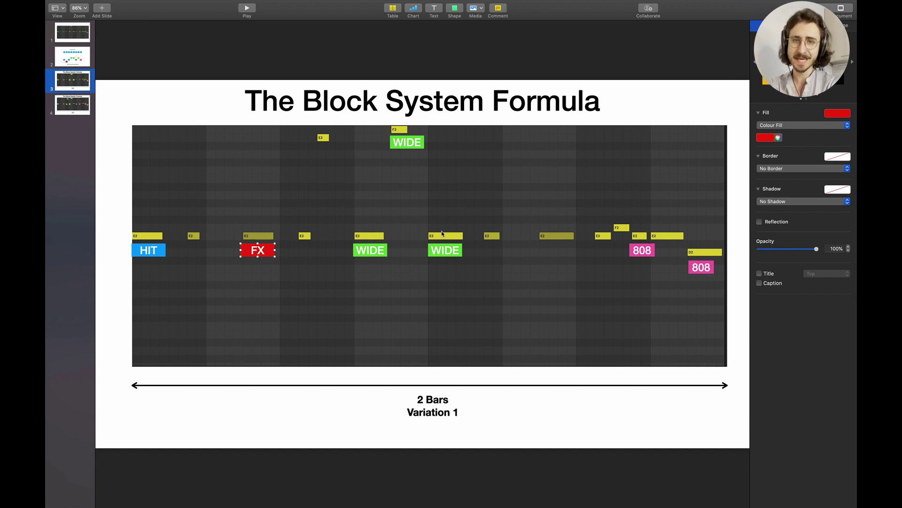
pyautogui.click(99, 110)
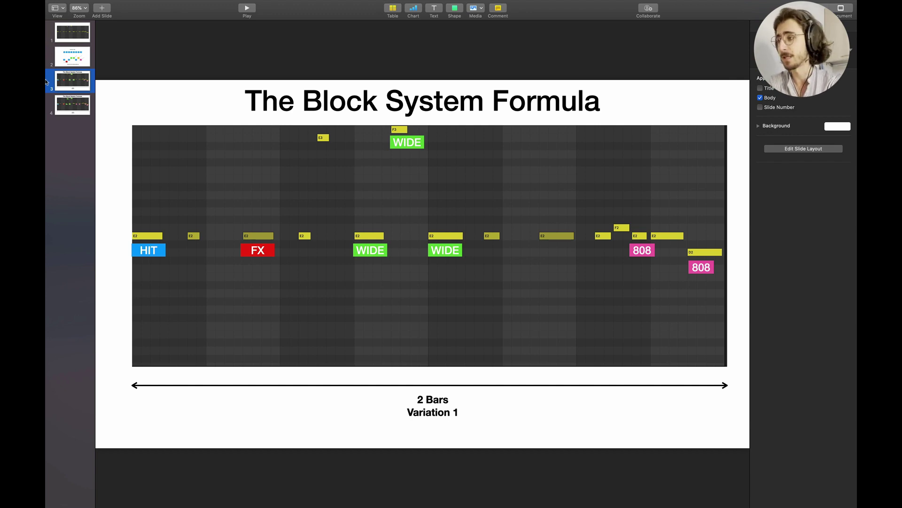
# - Review the Variation 2 slide, go back to Variation 1's 808 block, then switch to Ableton Live
pyautogui.click(68, 106)
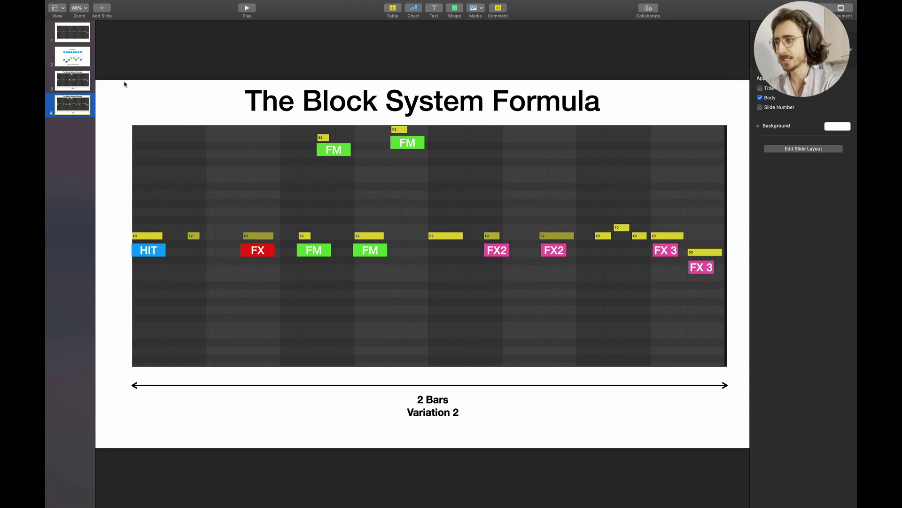
pyautogui.click(65, 87)
pyautogui.click(664, 296)
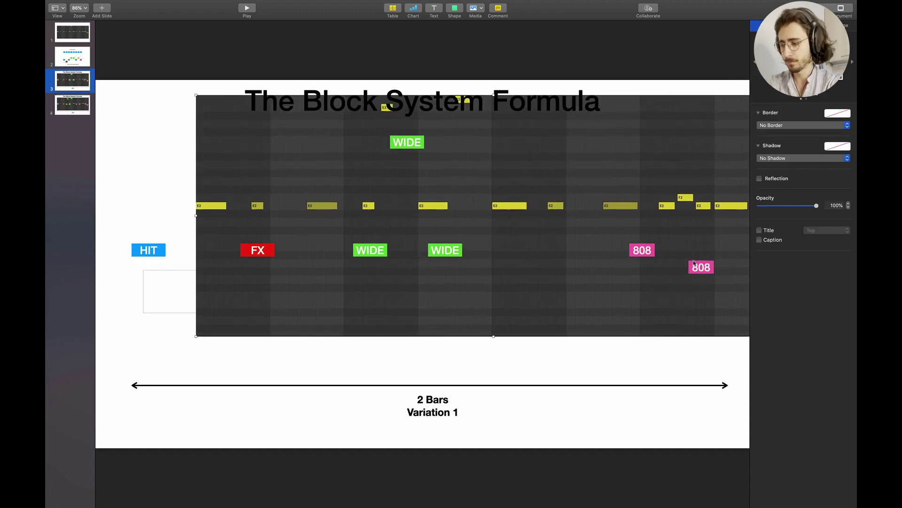
pyautogui.click(643, 254)
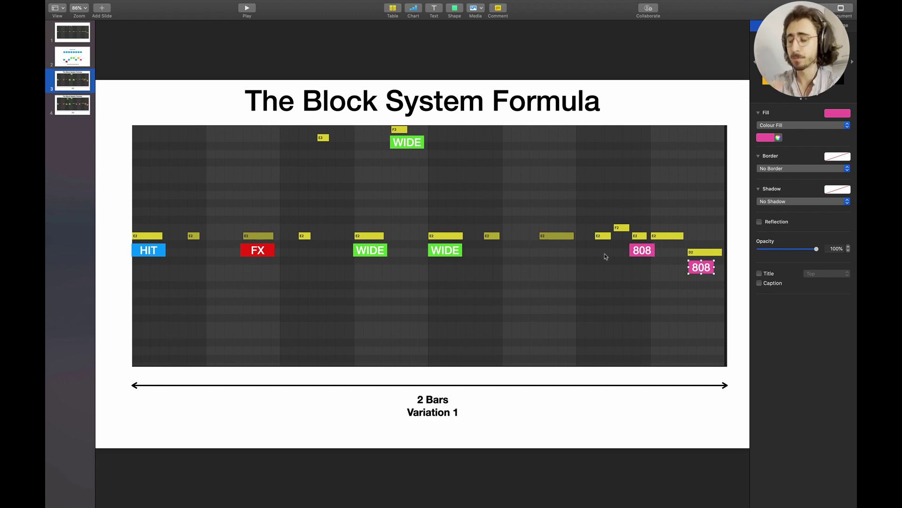
pyautogui.press('super+Tab')
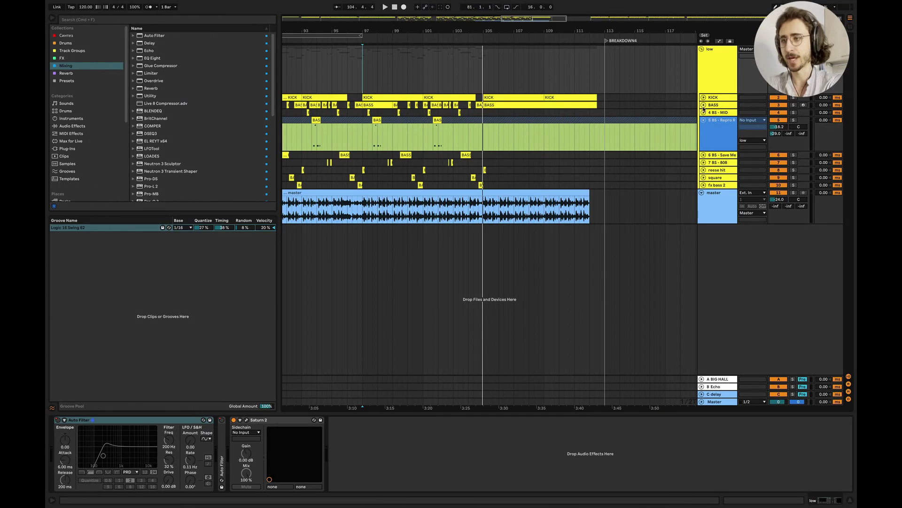
# - Zoom to bars 101–113, unfold the BASS track, play from bar 105 and solo the master
pyautogui.press('+')
pyautogui.press('+')
pyautogui.press('+')
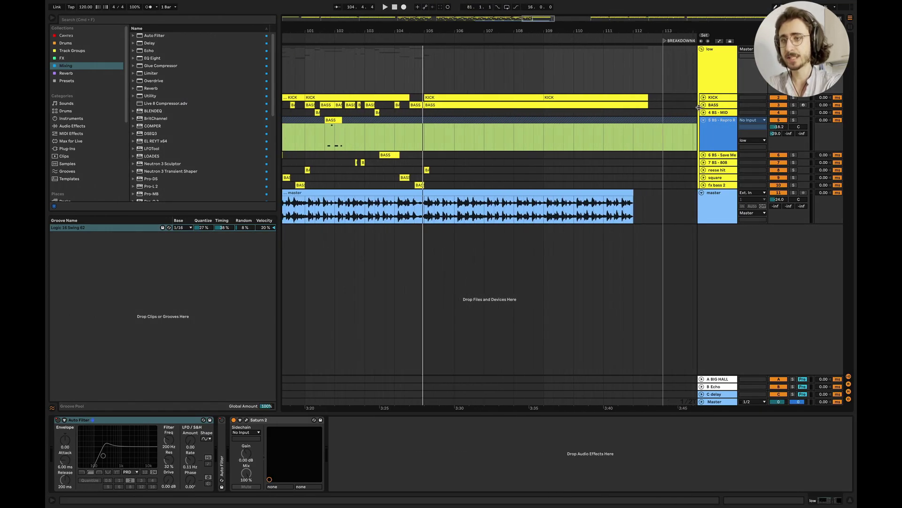
pyautogui.click(704, 105)
pyautogui.press('+')
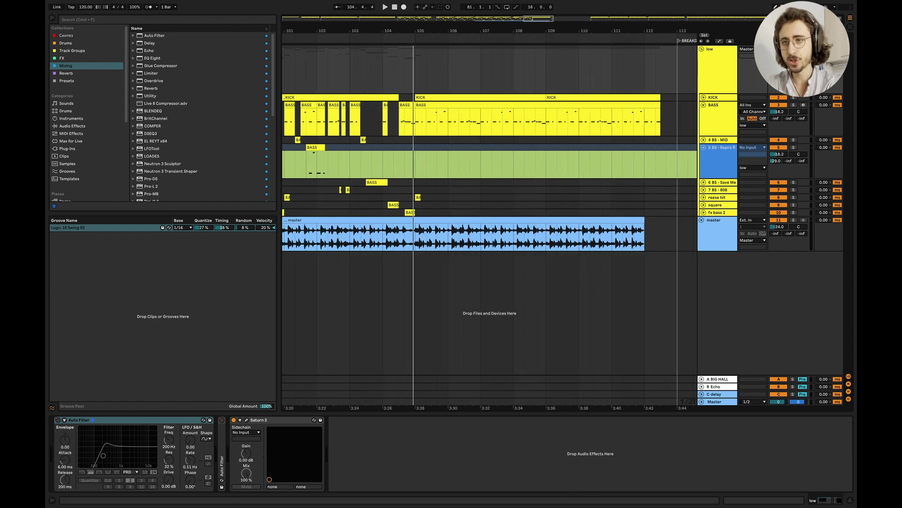
pyautogui.click(416, 82)
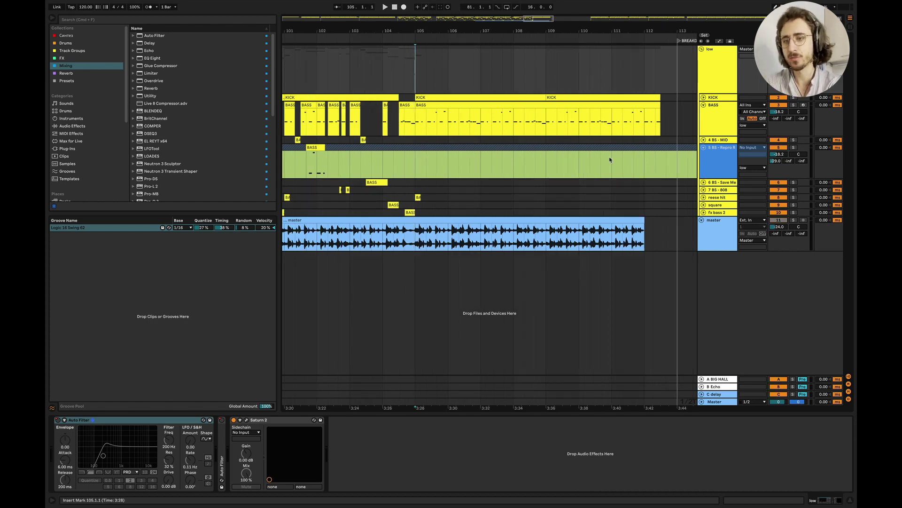
pyautogui.press('space')
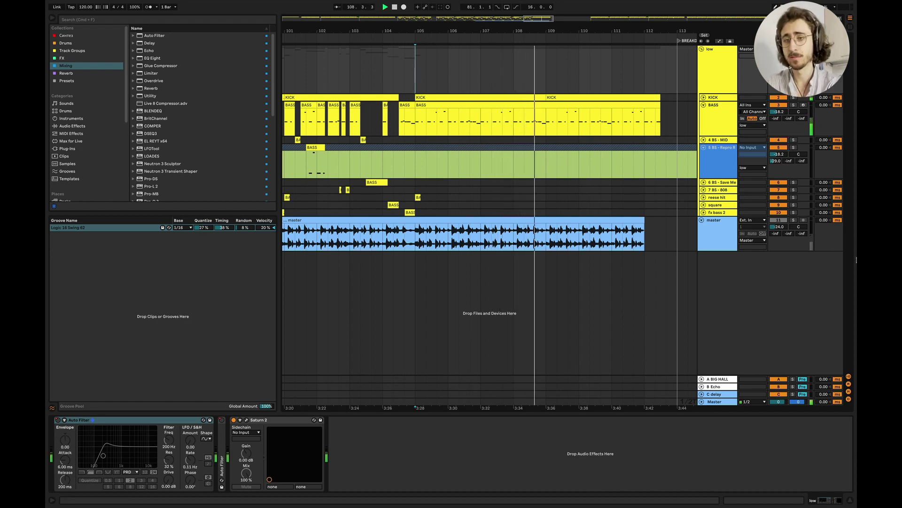
pyautogui.click(794, 220)
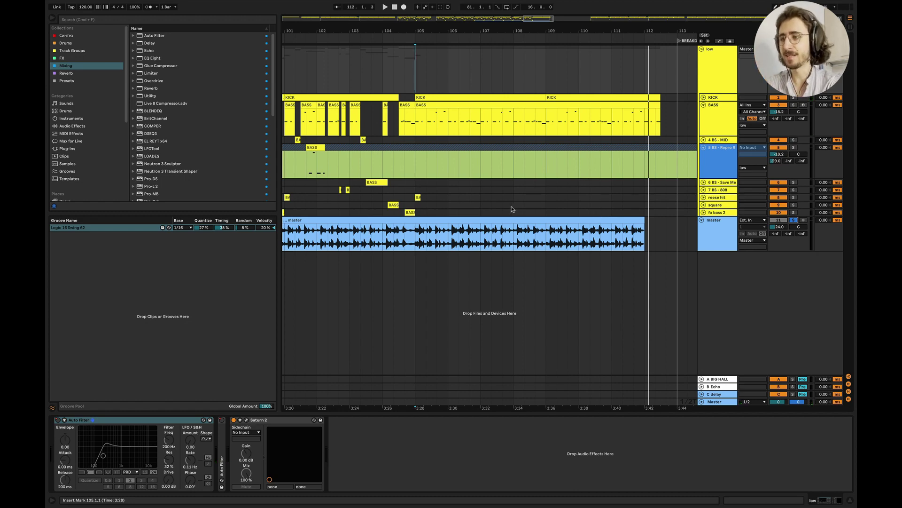
pyautogui.scroll(-5, 511, 209)
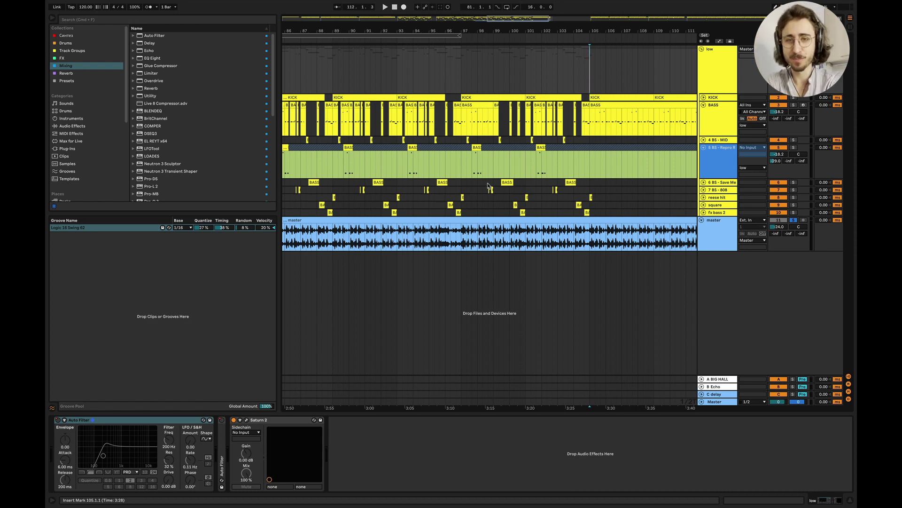
# - Select the BASS track to show its Diva and LFOTool devices and start playback
pyautogui.scroll(6, 455, 124)
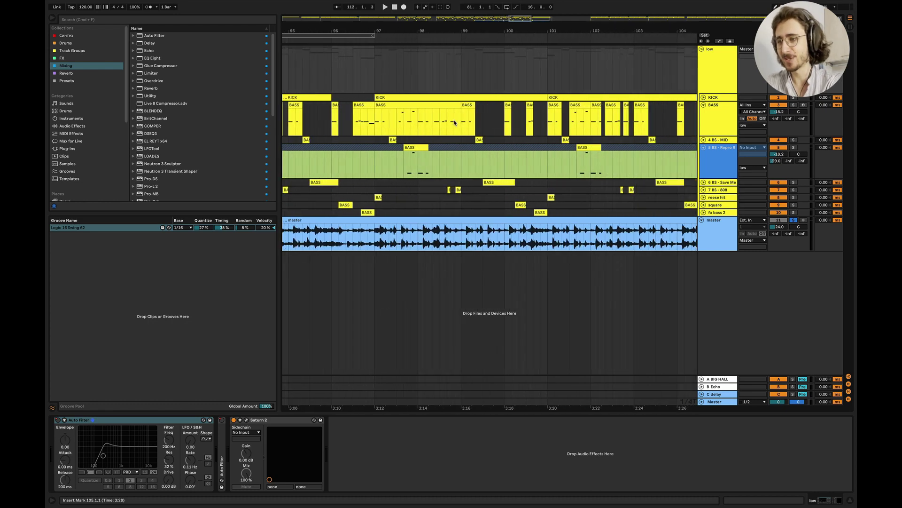
pyautogui.click(383, 121)
pyautogui.press('space')
pyautogui.scroll(-3, 410, 133)
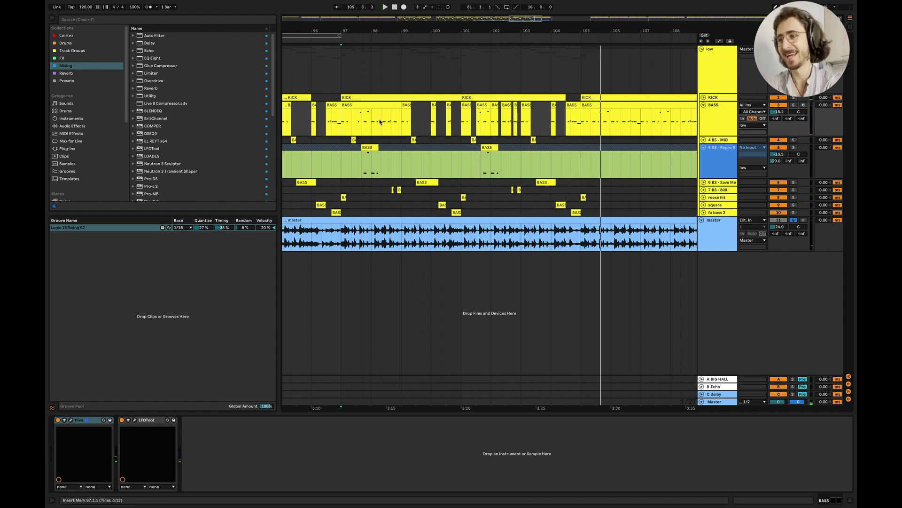
pyautogui.hscroll(-5, 447, 150)
pyautogui.scroll(3, 408, 144)
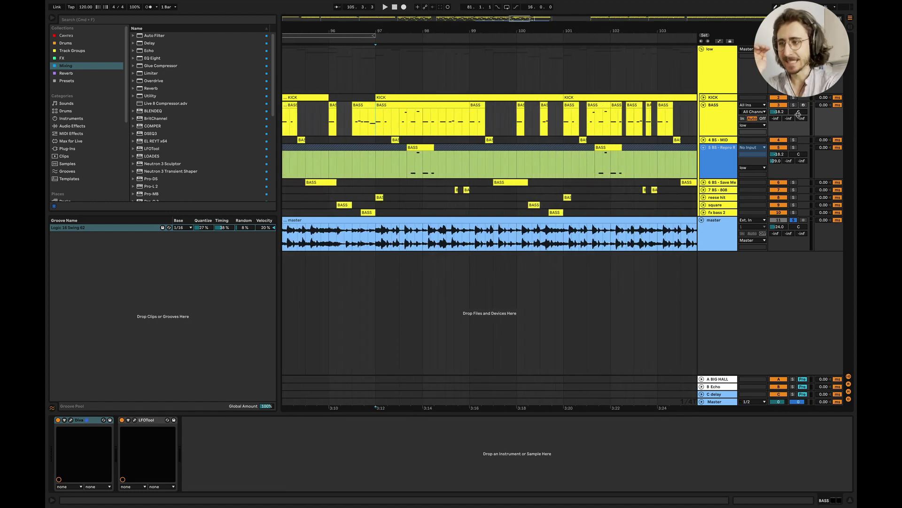
pyautogui.scroll(3, 374, 145)
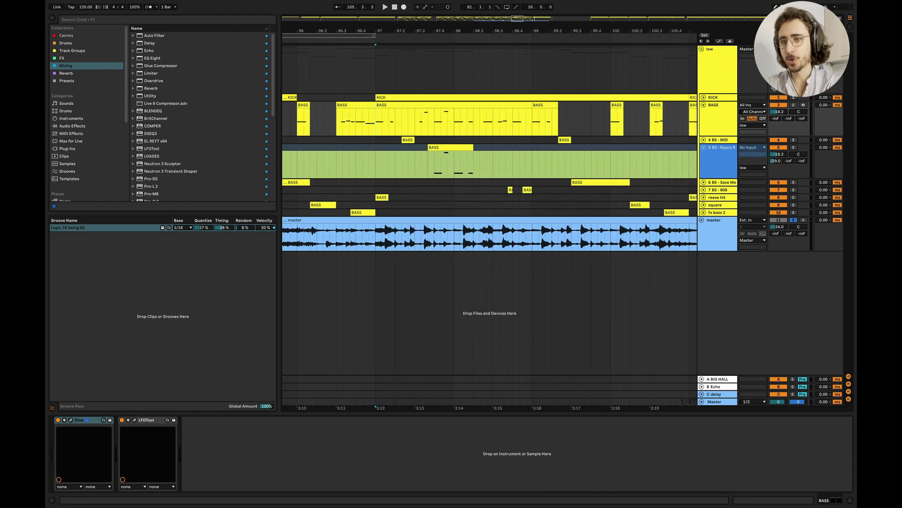
# - Solo the KICK track and unfold the 4 BS - MID track
pyautogui.click(794, 97)
pyautogui.click(703, 140)
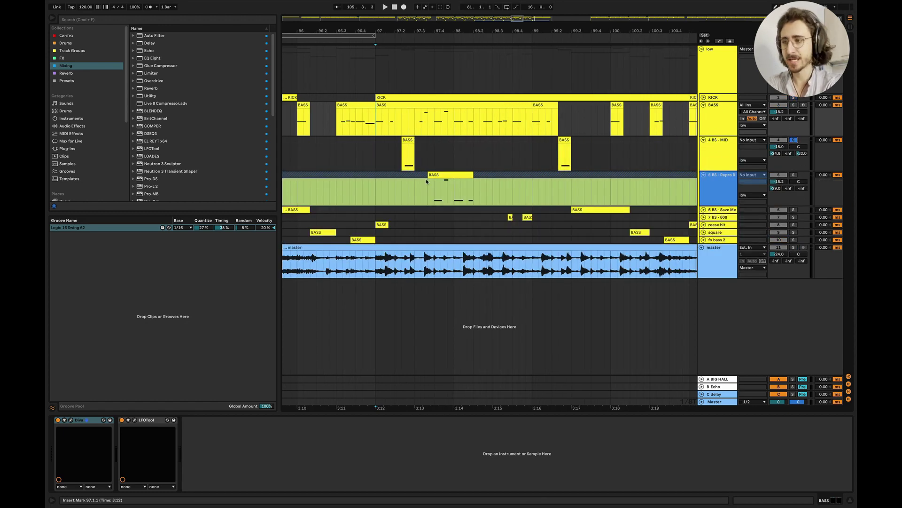
pyautogui.scroll(3, 416, 176)
pyautogui.hscroll(-1, 416, 175)
# - Try moving a short bass clip between BASS and 4 BS - MID, then undo the move
pyautogui.moveTo(431, 153); pyautogui.dragTo(431, 122)
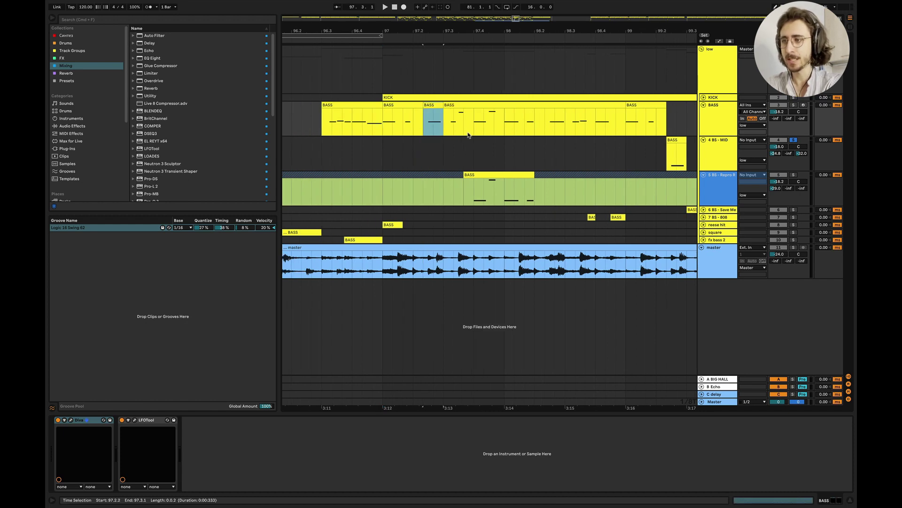
pyautogui.click(447, 133)
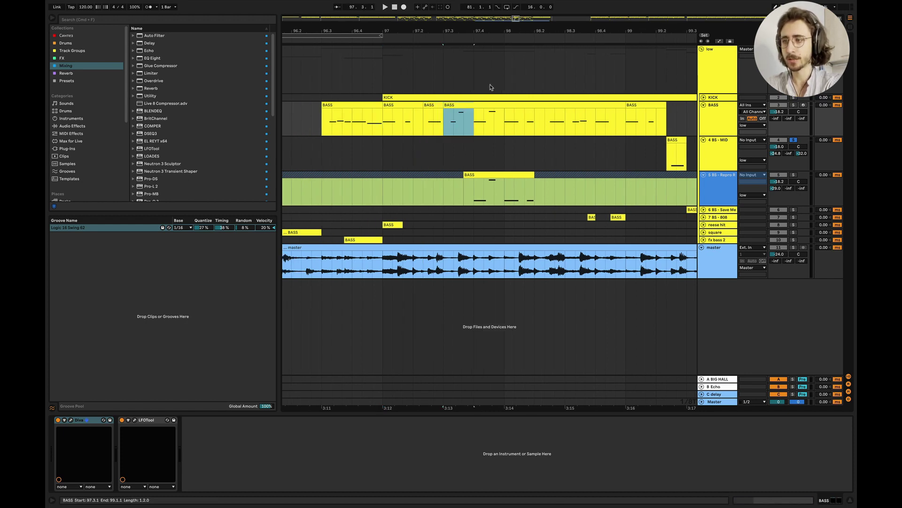
pyautogui.moveTo(462, 112); pyautogui.dragTo(466, 139)
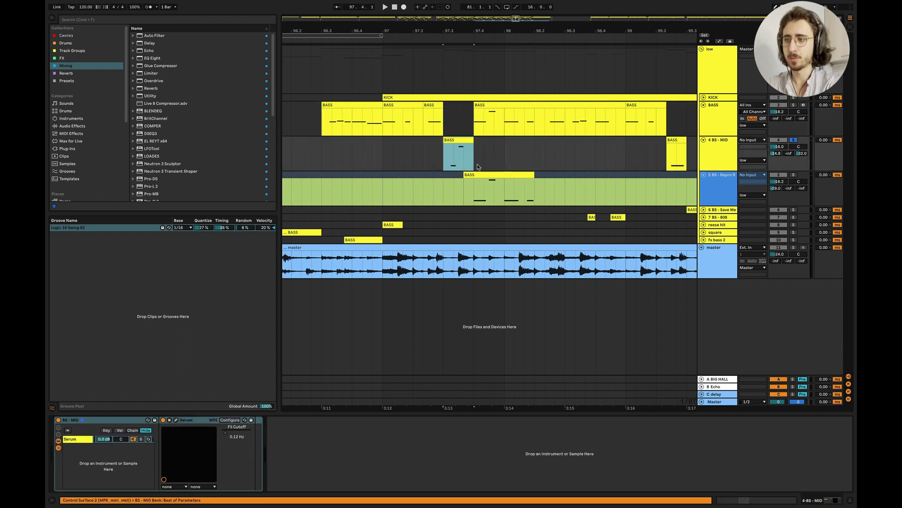
pyautogui.press('super+z')
pyautogui.press('super+z')
pyautogui.click(393, 166)
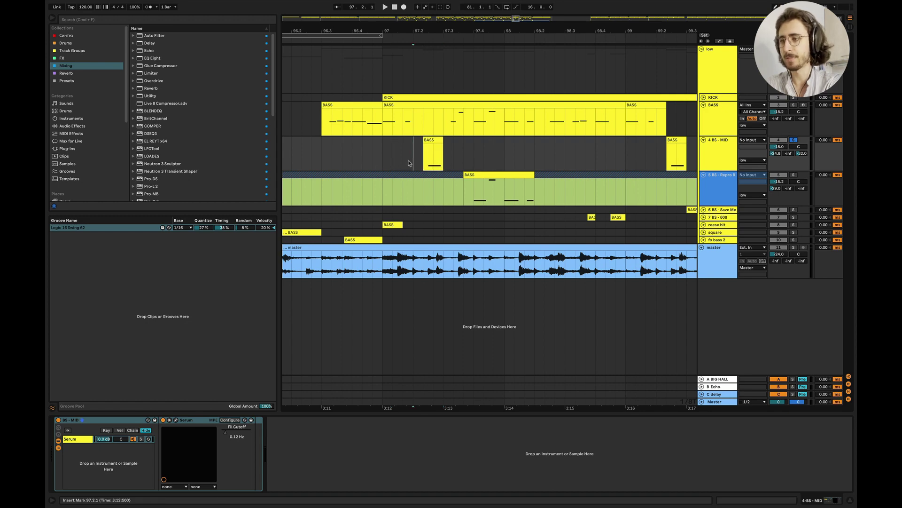
pyautogui.moveTo(413, 162); pyautogui.dragTo(409, 163)
pyautogui.press('super+alt+l')
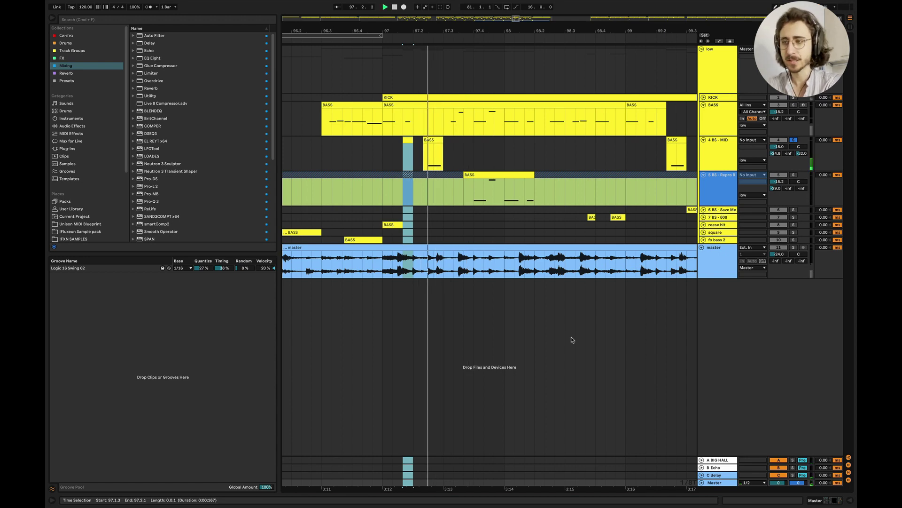
pyautogui.press('space')
# - Solo BASS, delete the stray sliver clip on 4 BS - MID, and replay from bar 97
pyautogui.click(795, 105)
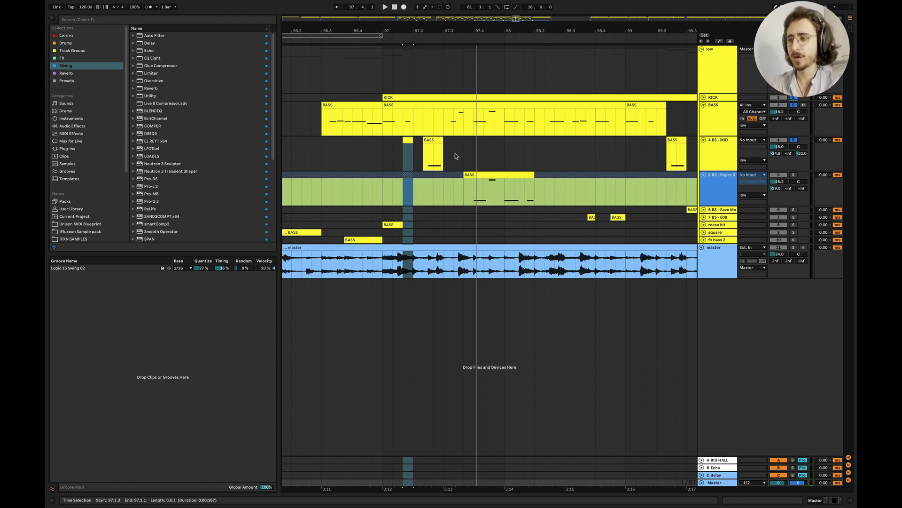
pyautogui.click(408, 141)
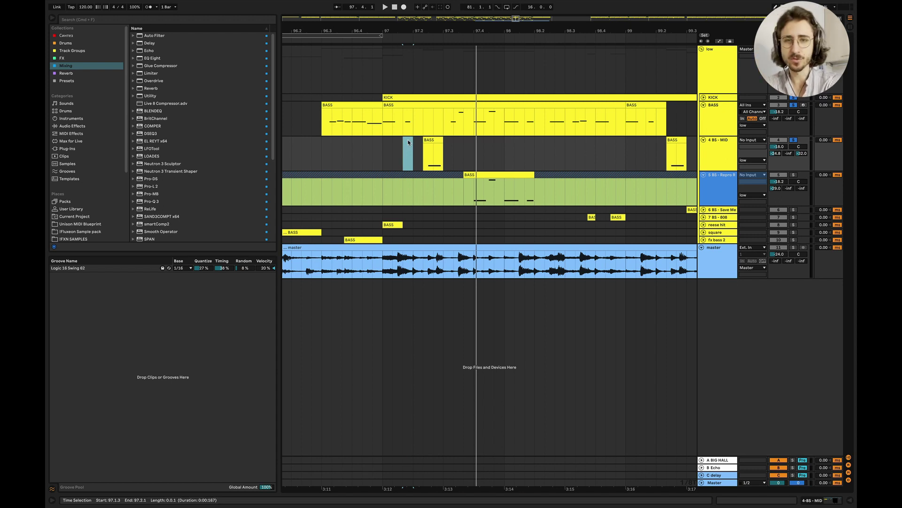
pyautogui.press('Delete')
pyautogui.click(379, 149)
pyautogui.press('space')
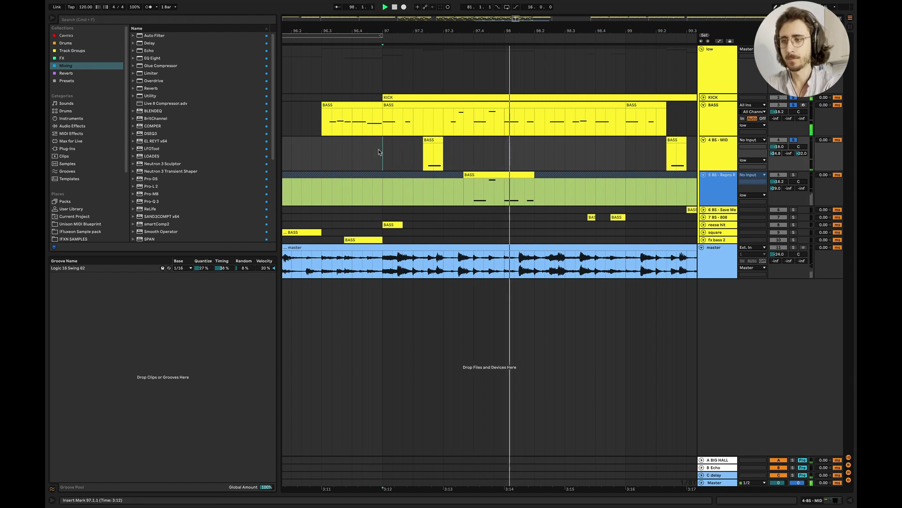
# - Stop playback and select bars 97 to 99 on the MID track
pyautogui.scroll(-3, 530, 155)
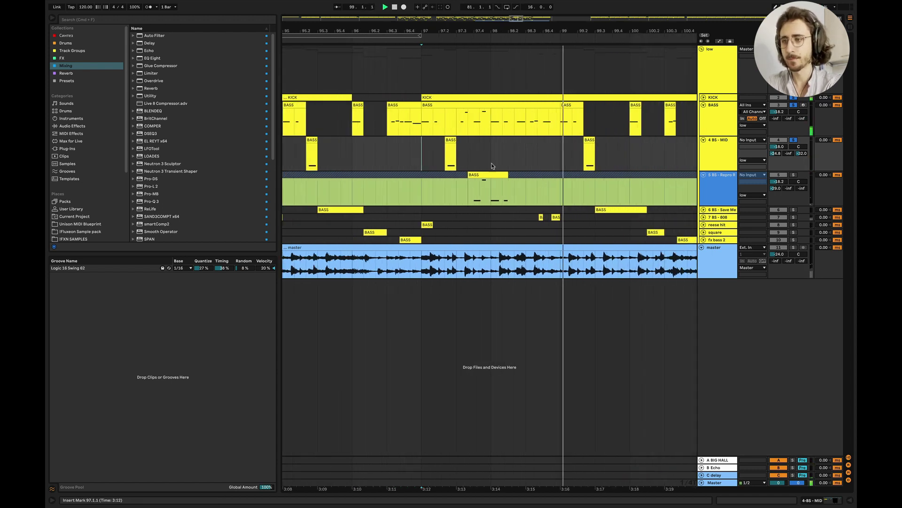
pyautogui.scroll(-3, 583, 189)
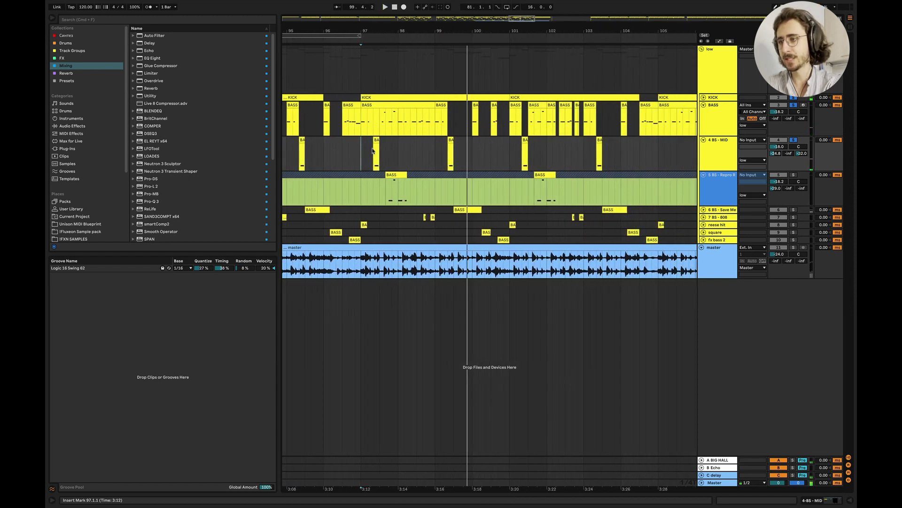
pyautogui.press('space')
pyautogui.moveTo(360, 145); pyautogui.dragTo(640, 144)
pyautogui.hscroll(-2, 658, 141)
# - Fold the BASS, 4 BS - MID and 5 BS - Repro R lanes, then select bars 97–101
pyautogui.click(704, 105)
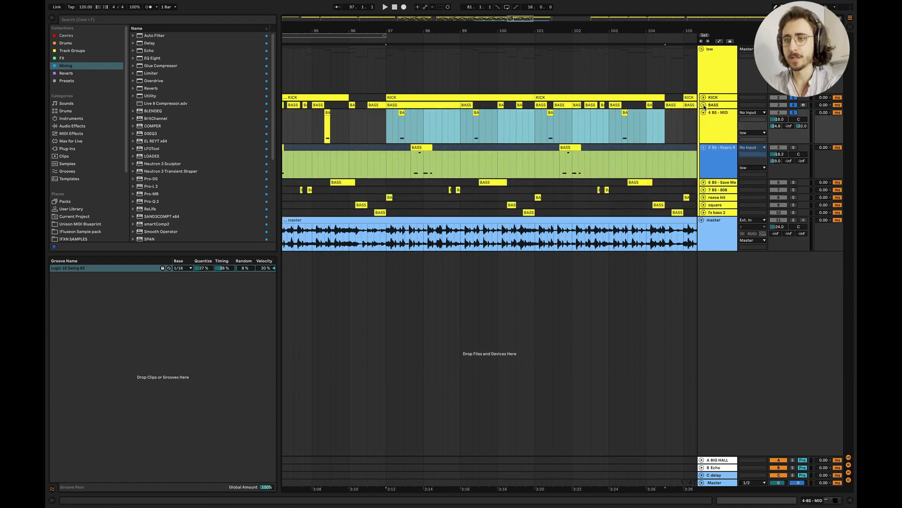
pyautogui.click(703, 112)
pyautogui.click(704, 119)
pyautogui.click(536, 135)
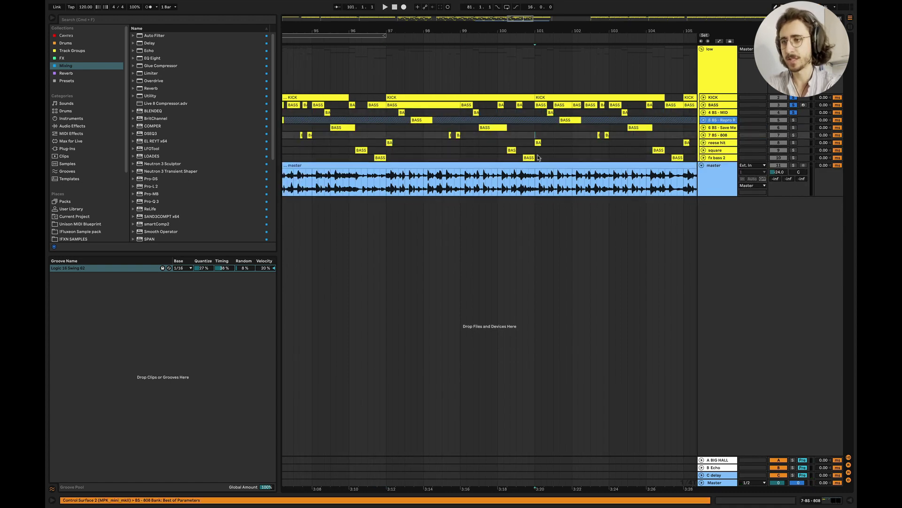
pyautogui.moveTo(537, 159); pyautogui.dragTo(387, 108)
# - Flip through Keynote's Variation 1 and 2 slides, then return to Ableton Live
pyautogui.press('super+Tab')
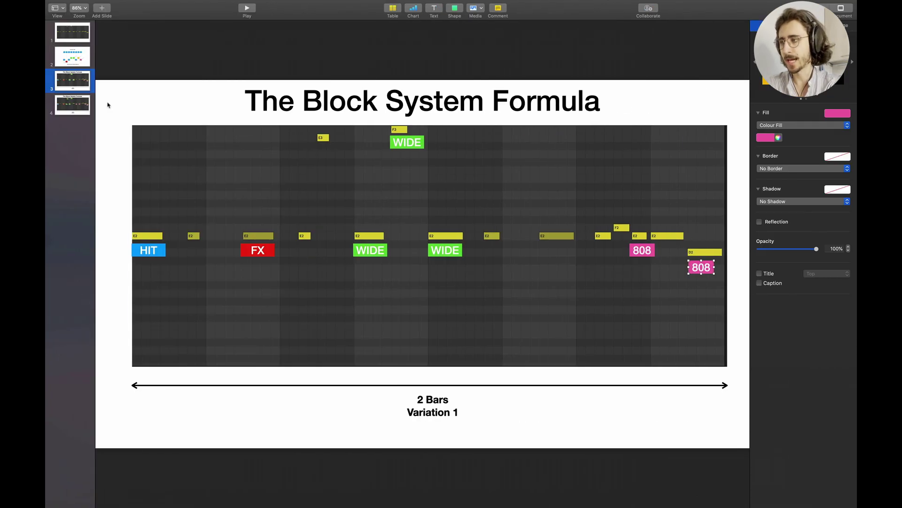
pyautogui.click(86, 101)
pyautogui.press('Up')
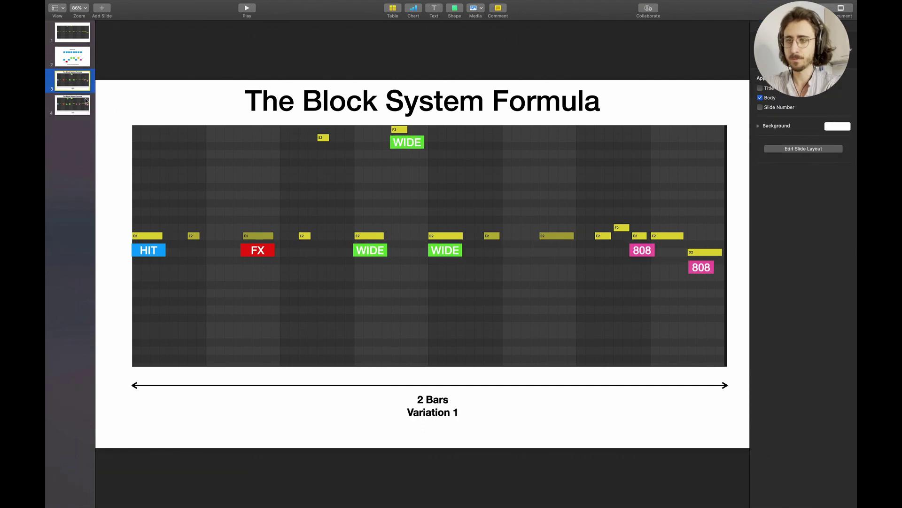
pyautogui.click(86, 101)
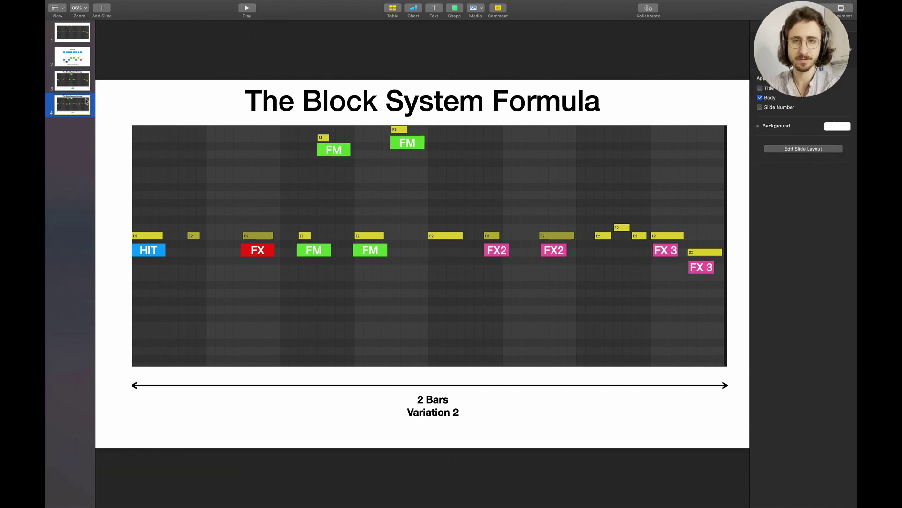
pyautogui.press('super+Tab')
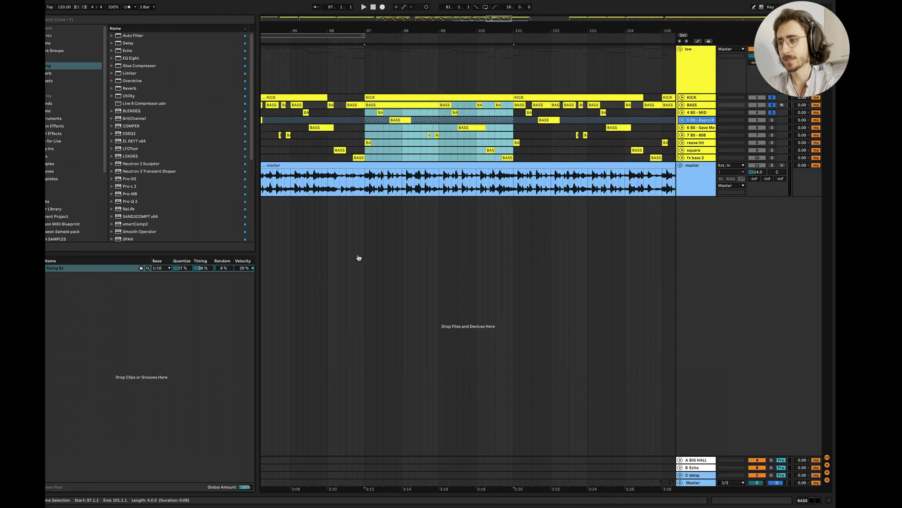
# - Expand the 4 BS - MID and reese hit lanes, zoomed in around bar 97, and start playback
pyautogui.press('=')
pyautogui.press('=')
pyautogui.press('=')
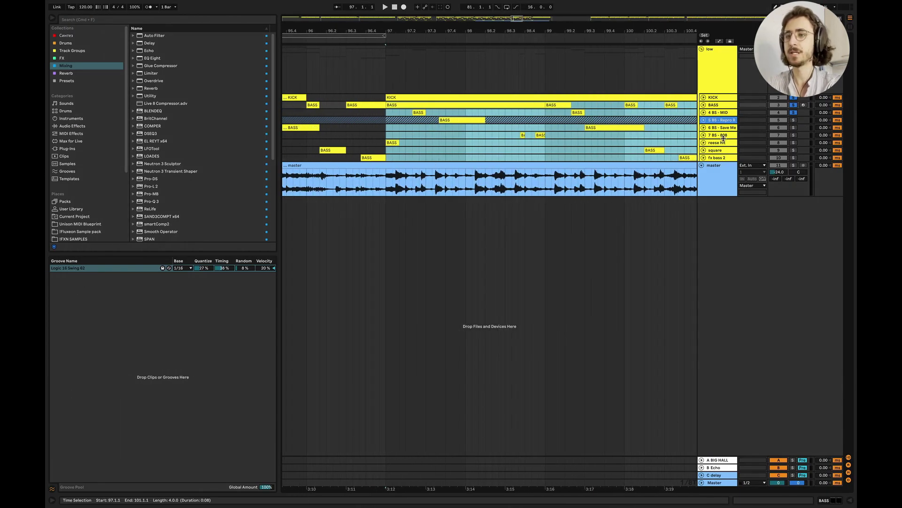
pyautogui.click(704, 113)
pyautogui.click(393, 125)
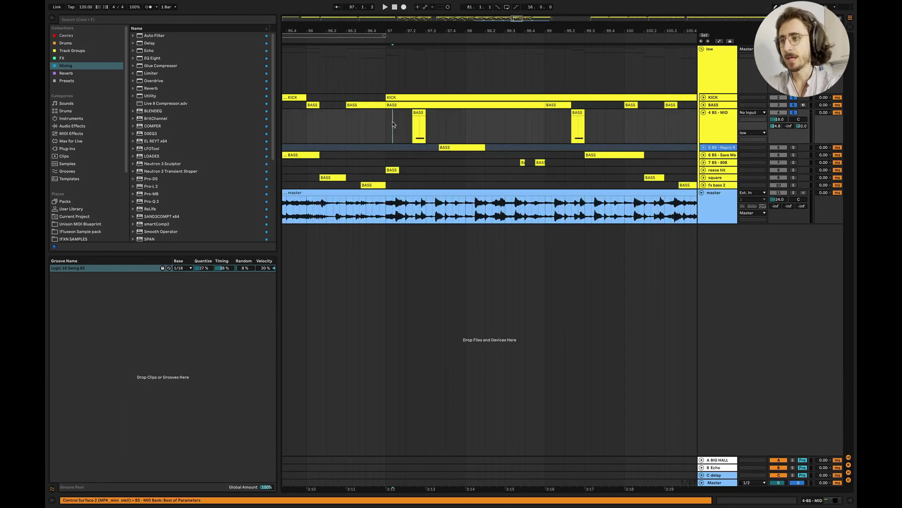
pyautogui.click(704, 170)
pyautogui.press('=')
pyautogui.press('=')
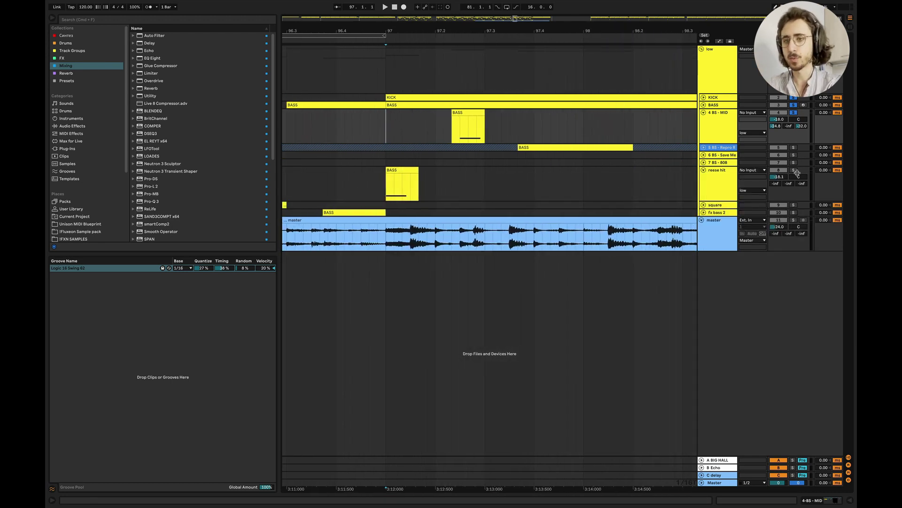
pyautogui.click(370, 197)
pyautogui.press('space')
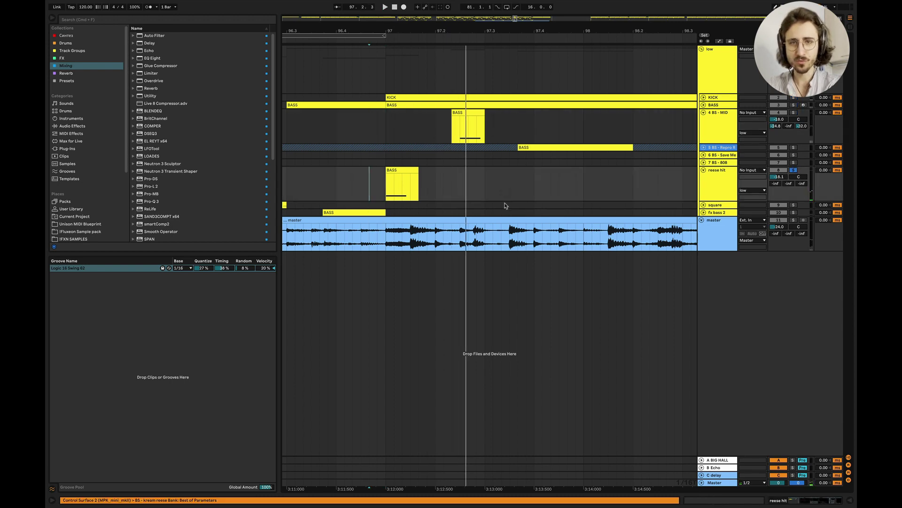
# - Raise the reese hit Wavetable filter frequency to 412 Hz, stop, and reset the start to bar 97
pyautogui.press('super+alt+l')
pyautogui.moveTo(338, 465)
pyautogui.mouseDown()
pyautogui.moveTo(338, 435)
pyautogui.moveTo(338, 453)
pyautogui.mouseUp()
pyautogui.press('space')
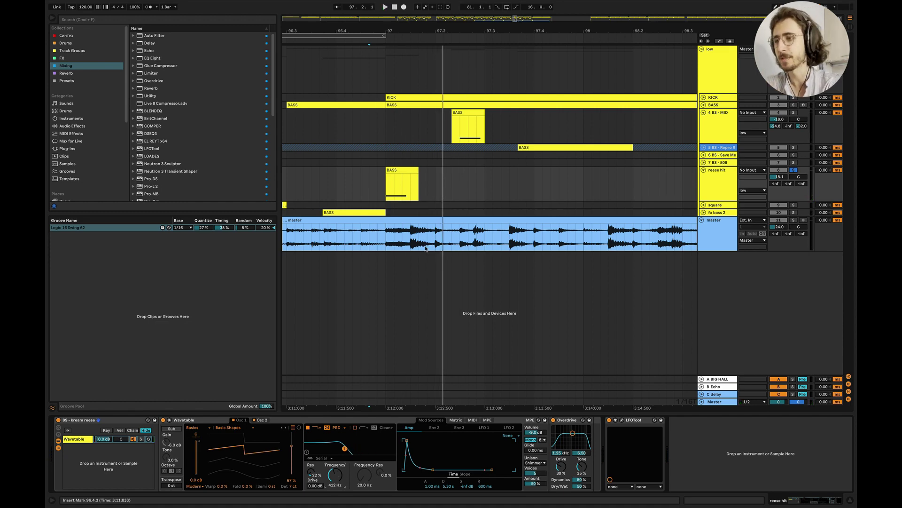
pyautogui.scroll(-4, 420, 218)
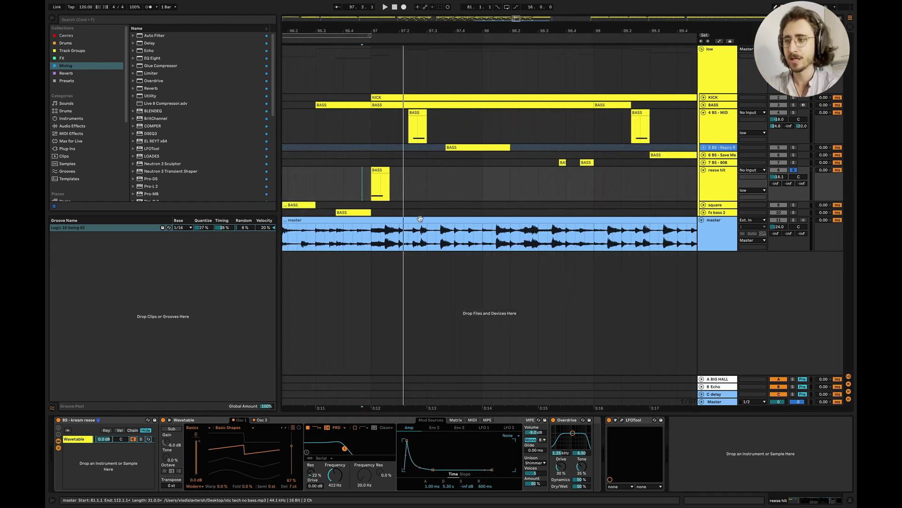
pyautogui.scroll(4, 367, 182)
pyautogui.click(367, 182)
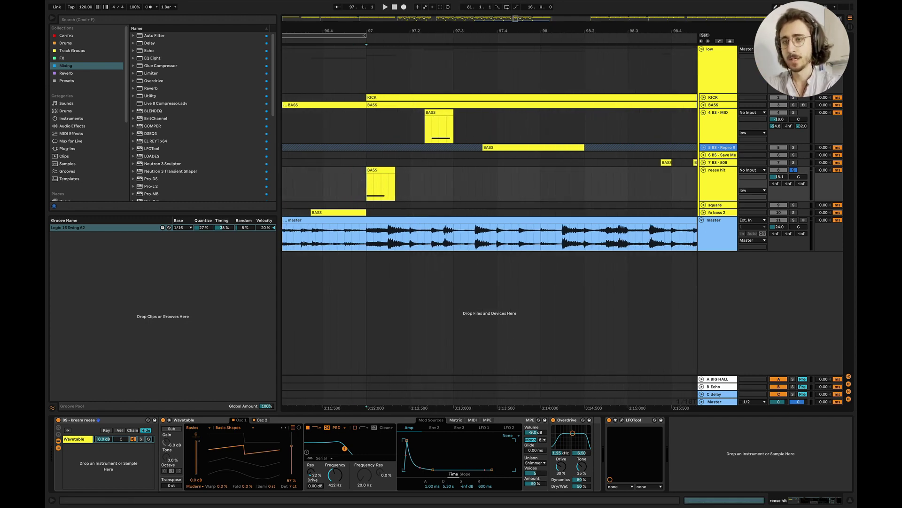
# - Audition the reese hit track and bring up the master track's EQ Eight
pyautogui.click(716, 70)
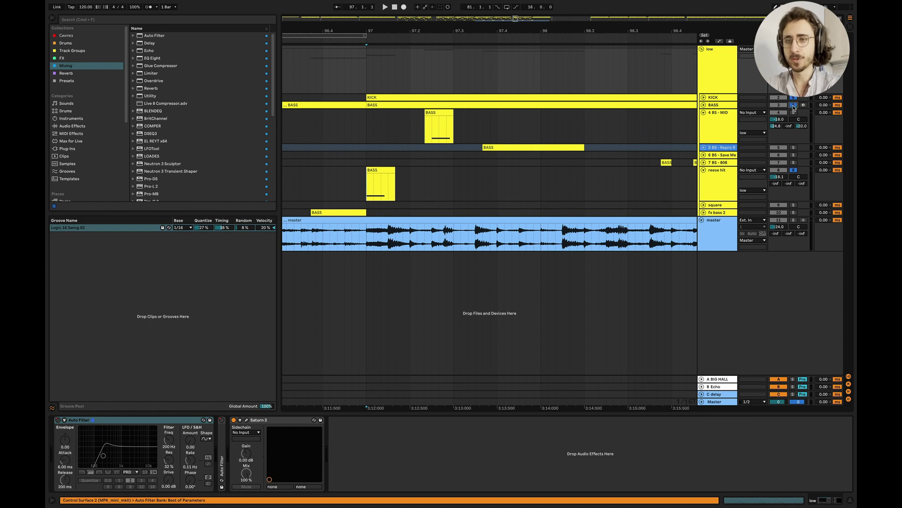
pyautogui.click(301, 177)
pyautogui.click(308, 176)
pyautogui.press('space')
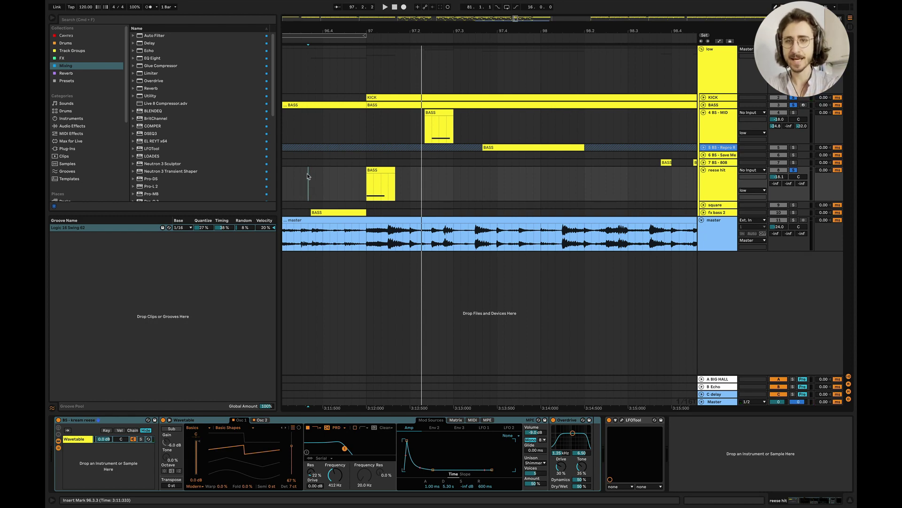
pyautogui.click(801, 218)
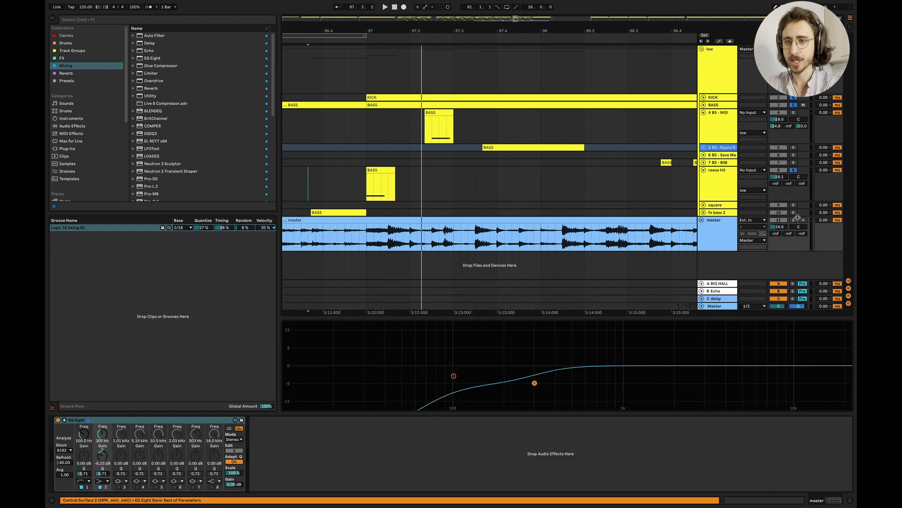
pyautogui.scroll(3, 786, 179)
pyautogui.press('space')
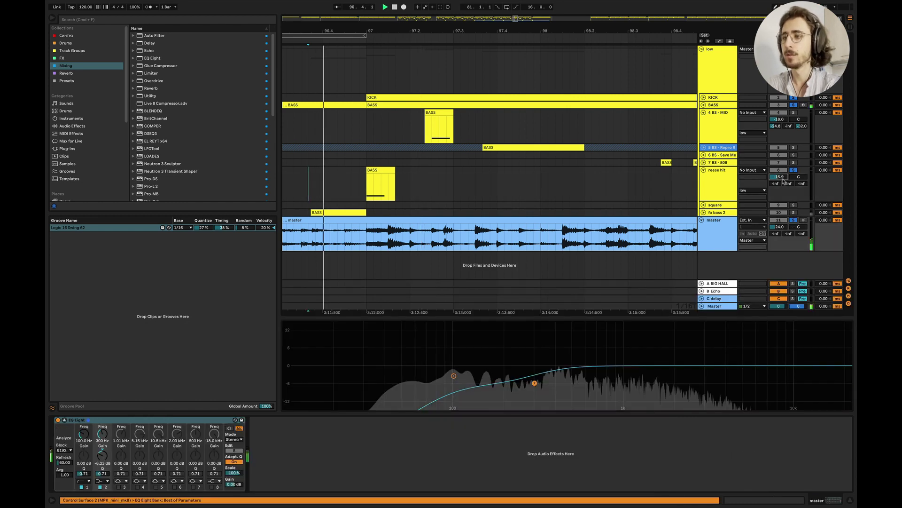
# - Re-solo the reese hit track and play it from its lane, zooming out
pyautogui.click(718, 178)
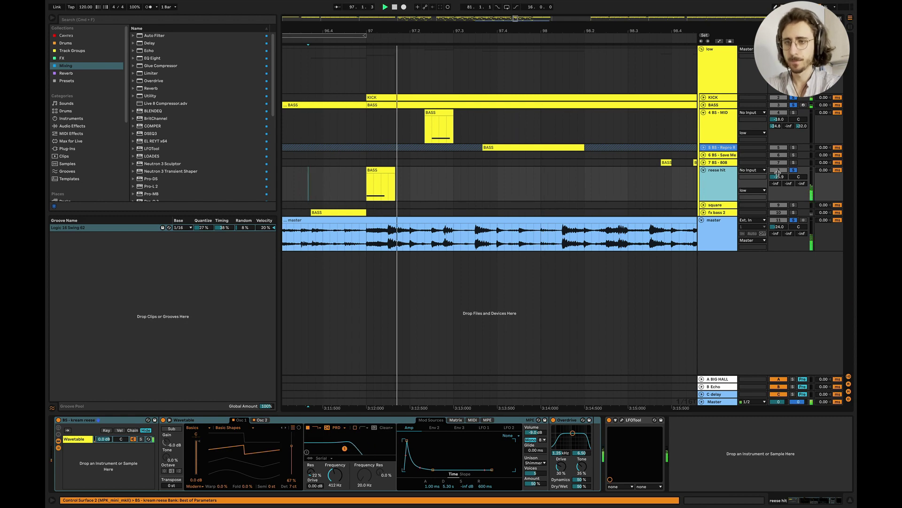
pyautogui.click(794, 169)
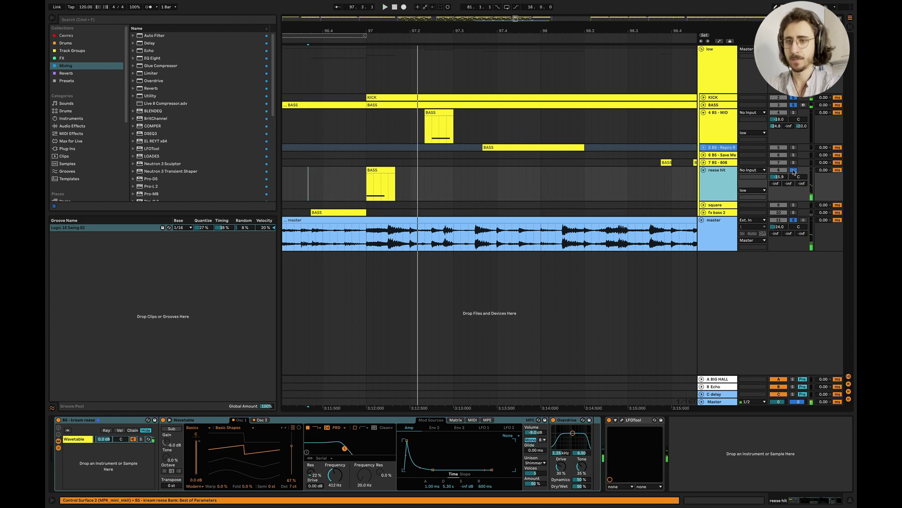
pyautogui.click(550, 214)
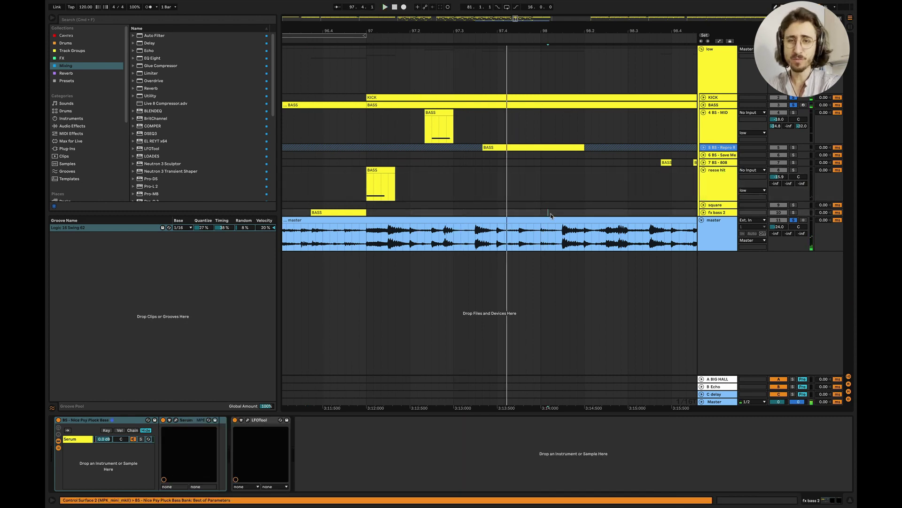
pyautogui.click(793, 170)
pyautogui.click(344, 173)
pyautogui.press('space')
pyautogui.press('-')
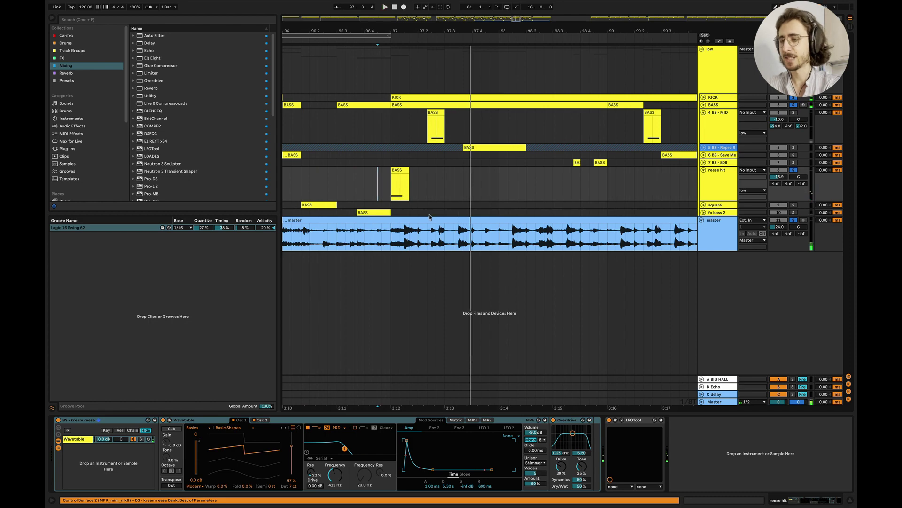
pyautogui.press('space')
# - Check Keynote's Variation 1 slide, then return to Ableton Live
pyautogui.press('super+Tab')
pyautogui.press('super+Tab')
pyautogui.click(364, 255)
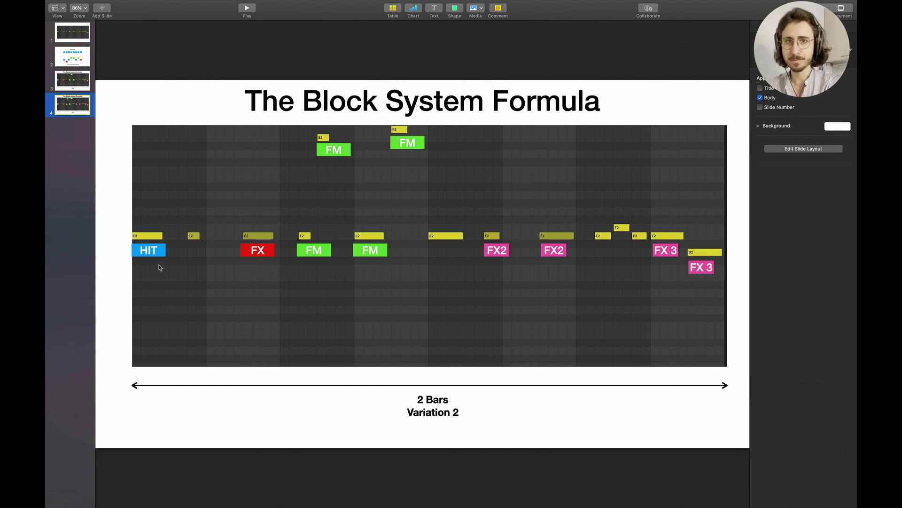
pyautogui.press('super+Tab')
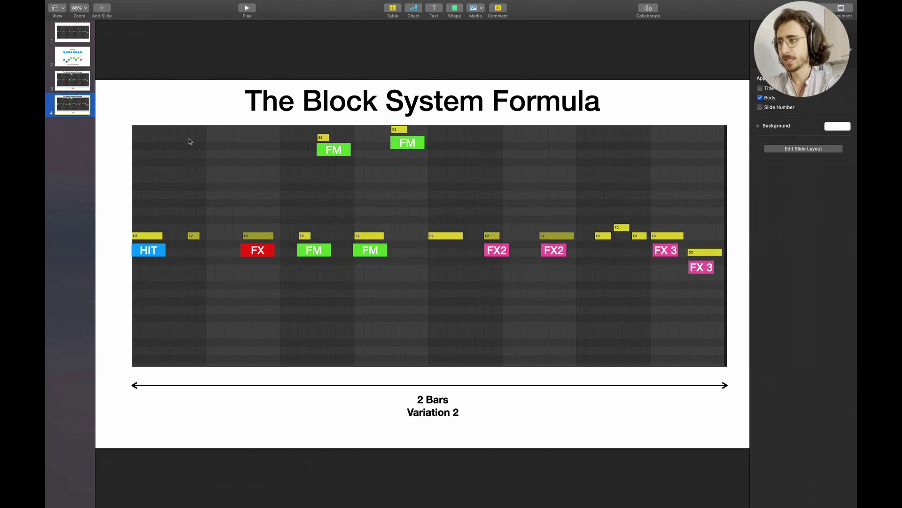
pyautogui.click(78, 81)
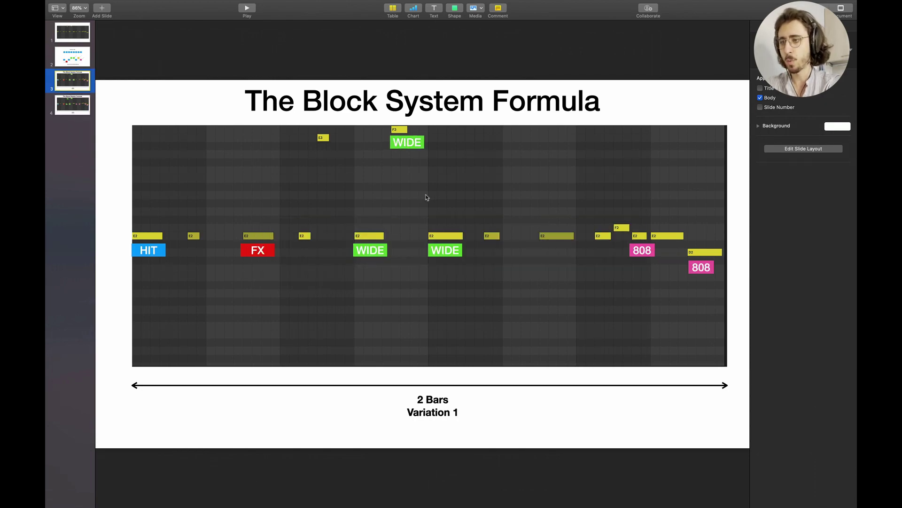
pyautogui.press('super+Tab')
# - Unfold and solo 5 BS - Repro Reese, unfold BASS, play from the clip, and show automation
pyautogui.hscroll(2, 489, 212)
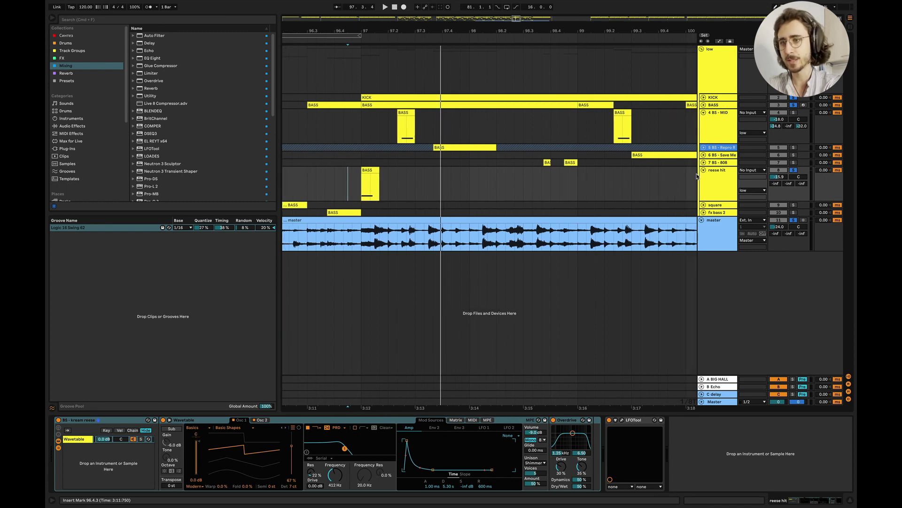
pyautogui.click(703, 148)
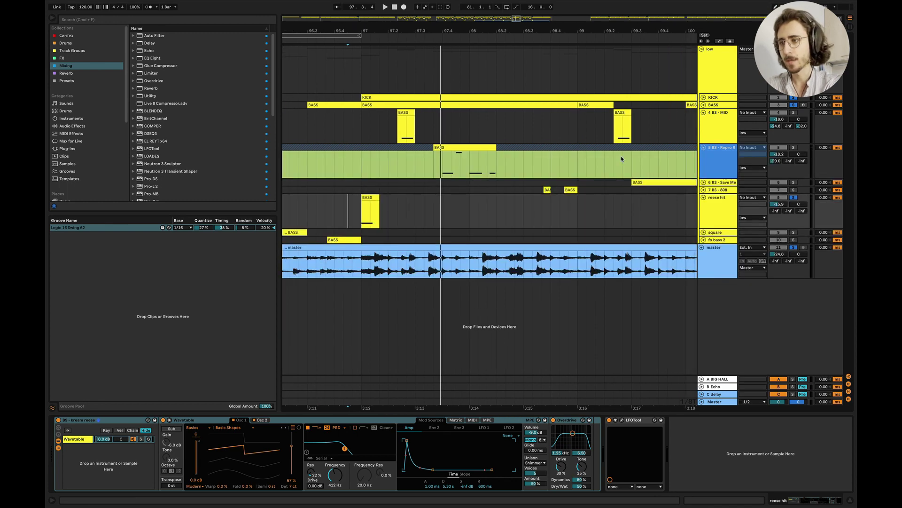
pyautogui.click(793, 147)
pyautogui.click(703, 105)
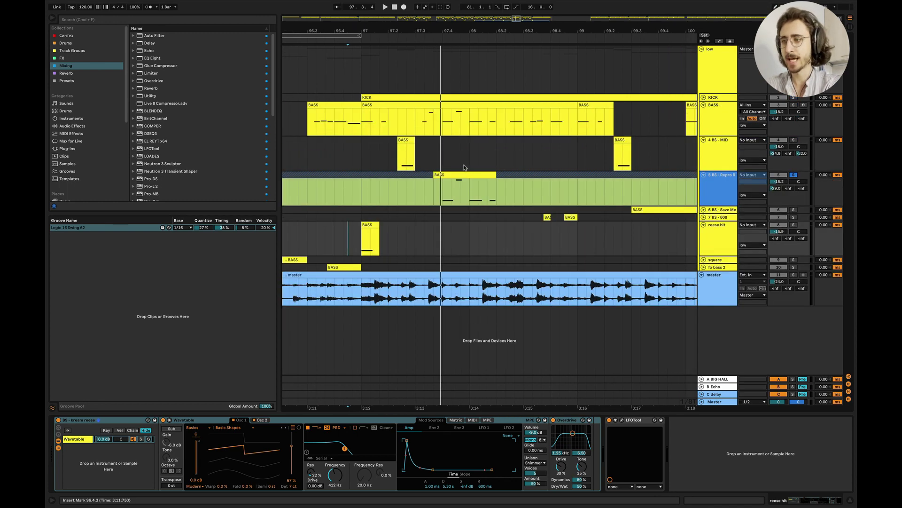
pyautogui.click(351, 181)
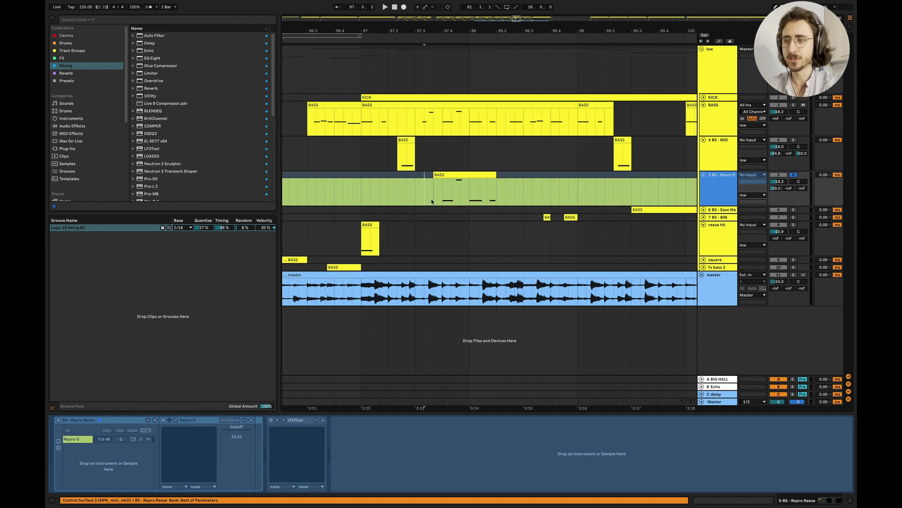
pyautogui.press('space')
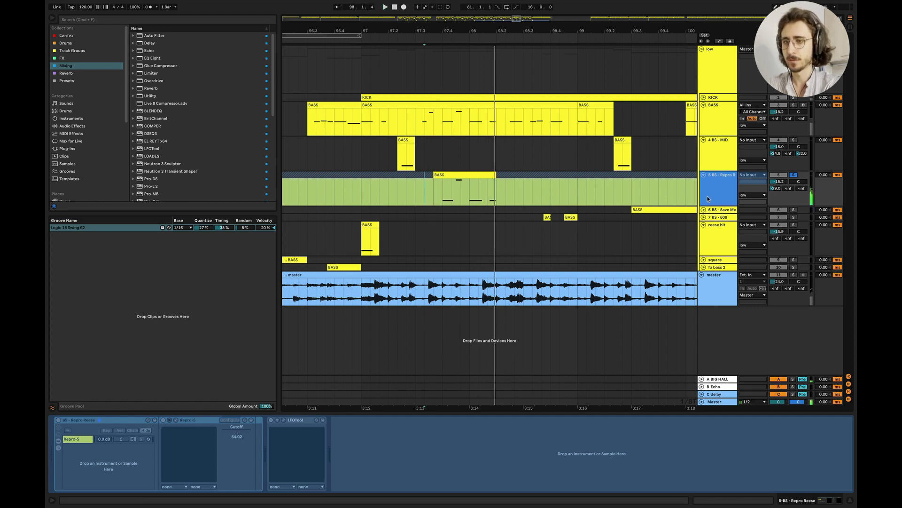
pyautogui.press('a')
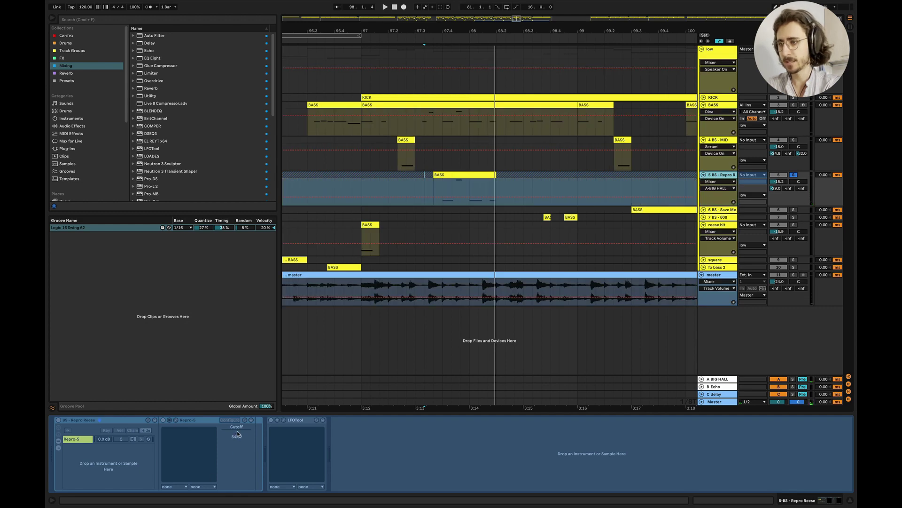
# - Show the Repro Reese's Repro-5 Cutoff automation lane and make it taller
pyautogui.click(718, 181)
pyautogui.click(733, 199)
pyautogui.click(718, 188)
pyautogui.click(712, 199)
pyautogui.scroll(3, 477, 200)
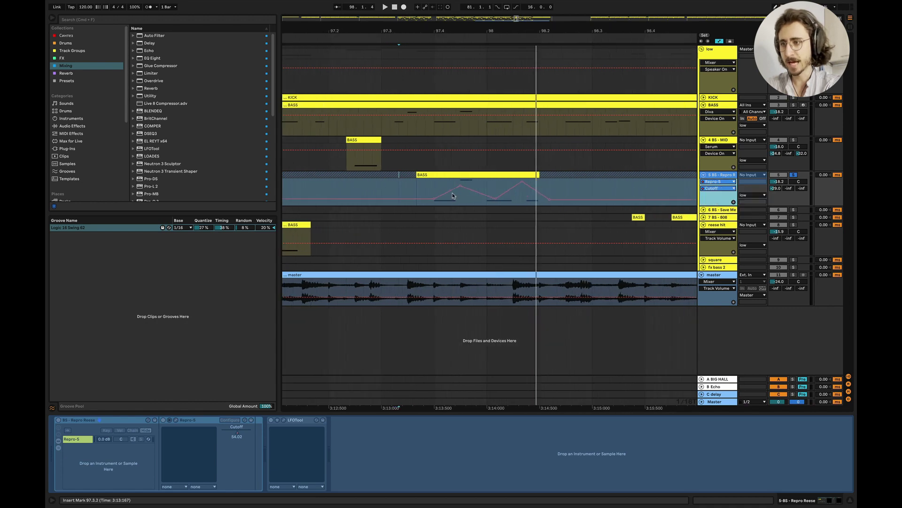
pyautogui.moveTo(477, 203); pyautogui.dragTo(422, 253)
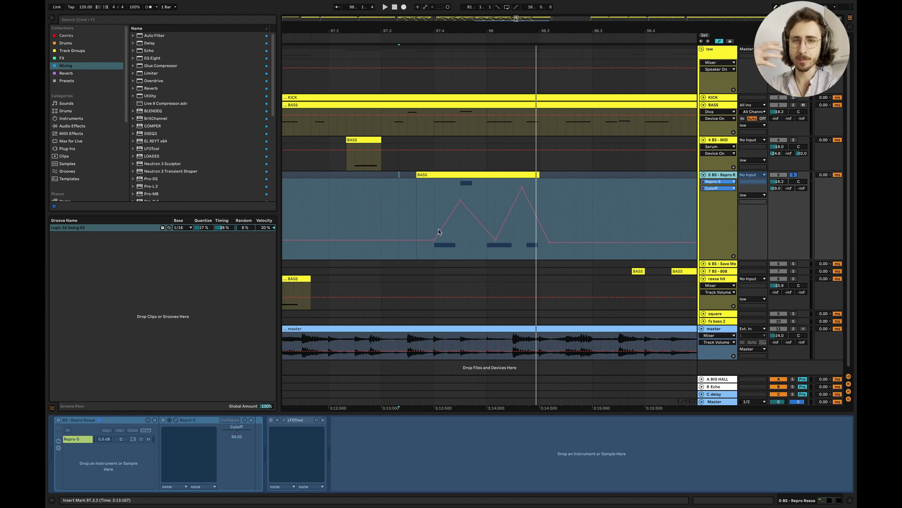
pyautogui.scroll(-4, 457, 199)
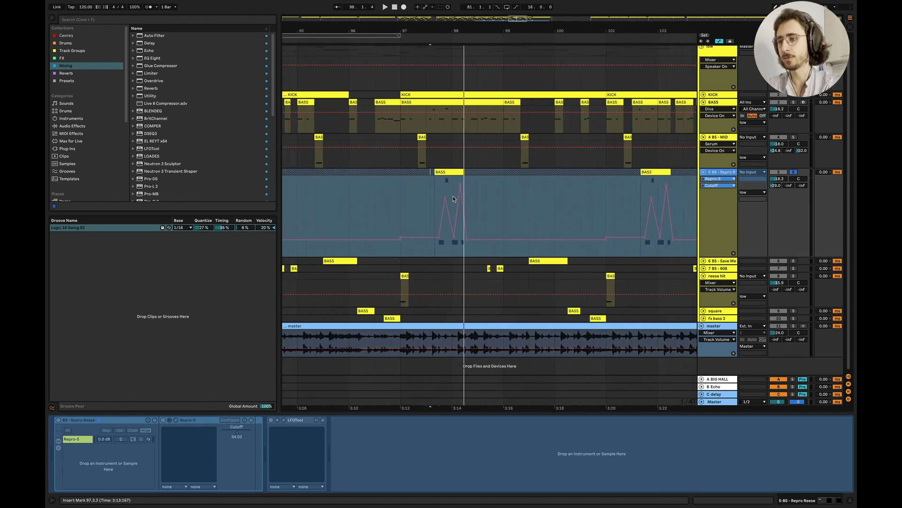
# - Solo BASS, 4 BS - MID and reese hit, folding the BASS and MID lanes
pyautogui.click(401, 194)
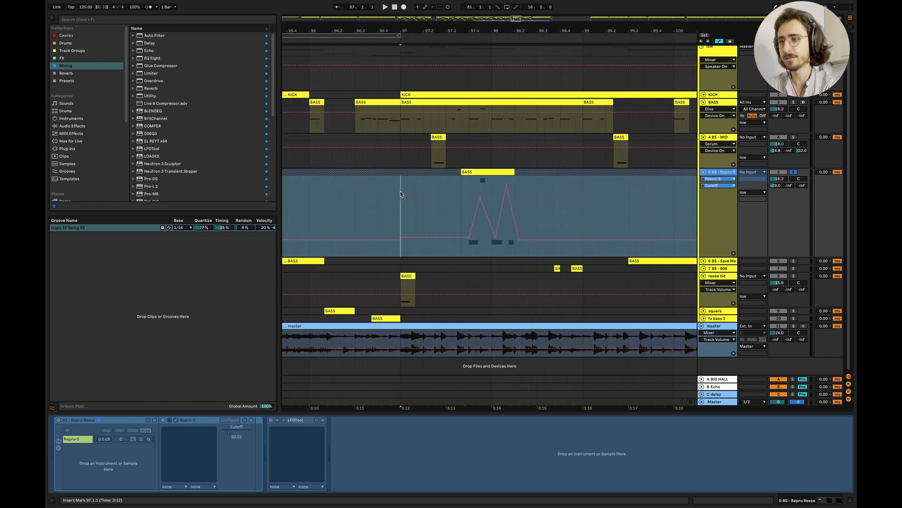
pyautogui.click(793, 102)
pyautogui.click(793, 137)
pyautogui.click(707, 97)
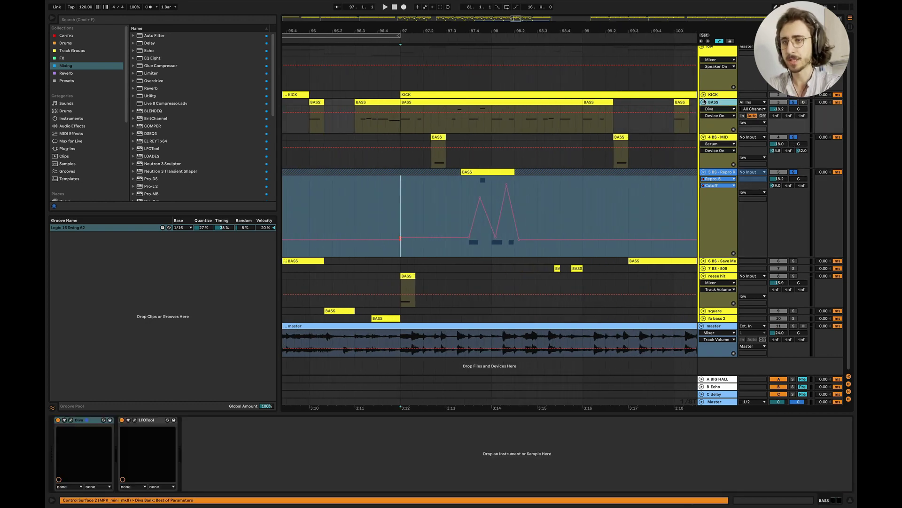
pyautogui.click(704, 102)
pyautogui.click(703, 110)
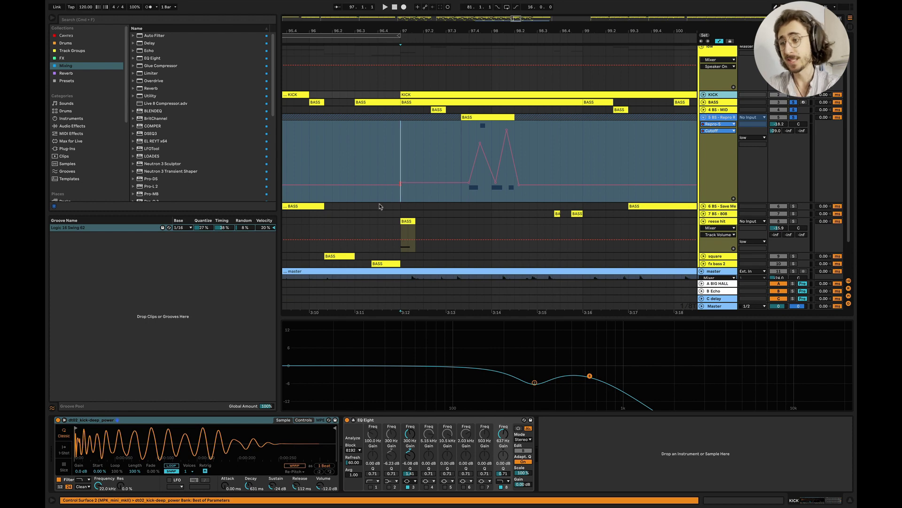
pyautogui.click(386, 208)
pyautogui.click(793, 224)
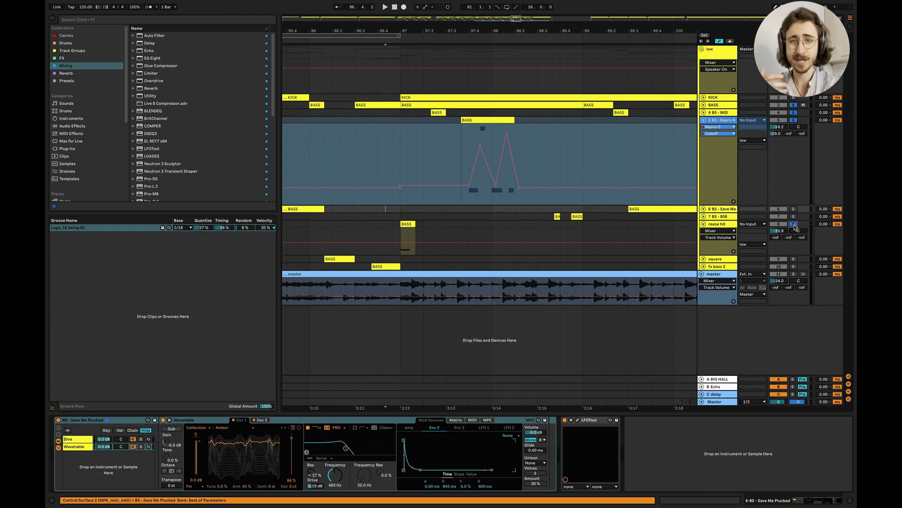
# - Play the soloed layers from the Repro Reese lane, then fold the Repro Reese track
pyautogui.click(397, 163)
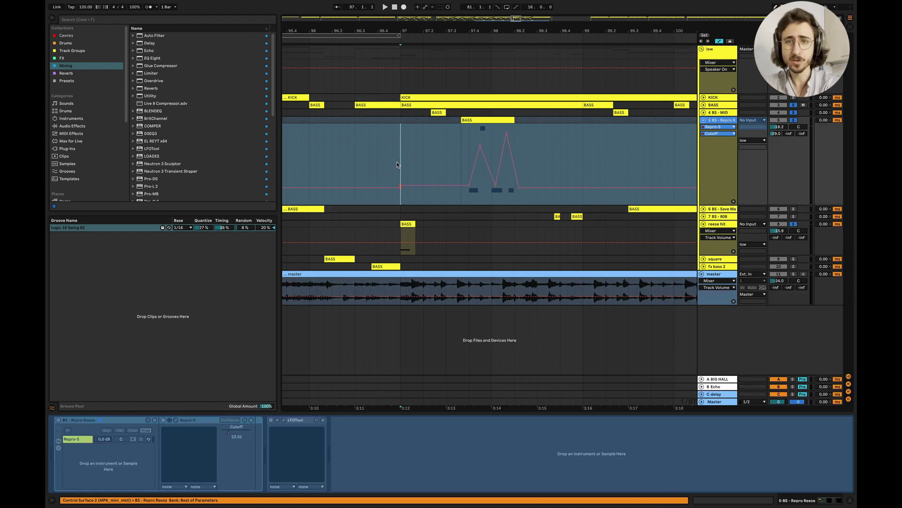
pyautogui.click(386, 152)
pyautogui.press('space')
pyautogui.scroll(3, 434, 142)
pyautogui.press('space')
pyautogui.press('space')
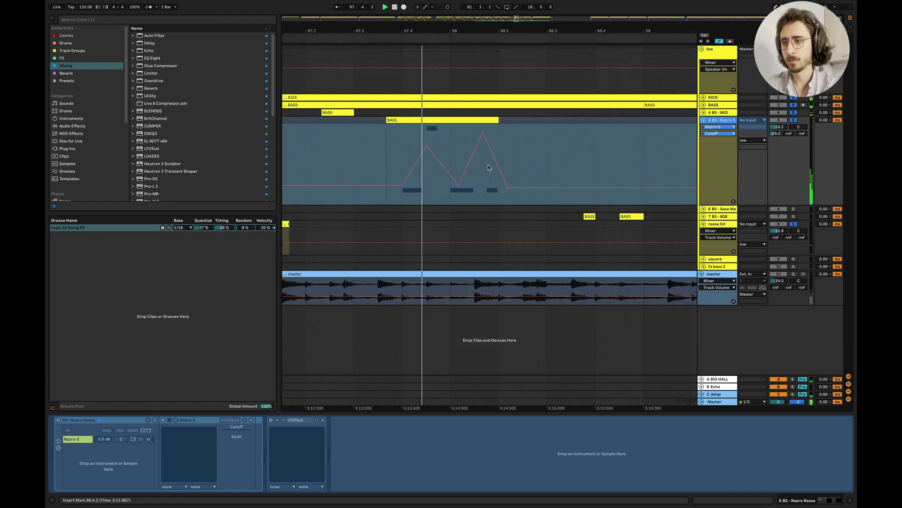
pyautogui.scroll(-3, 488, 164)
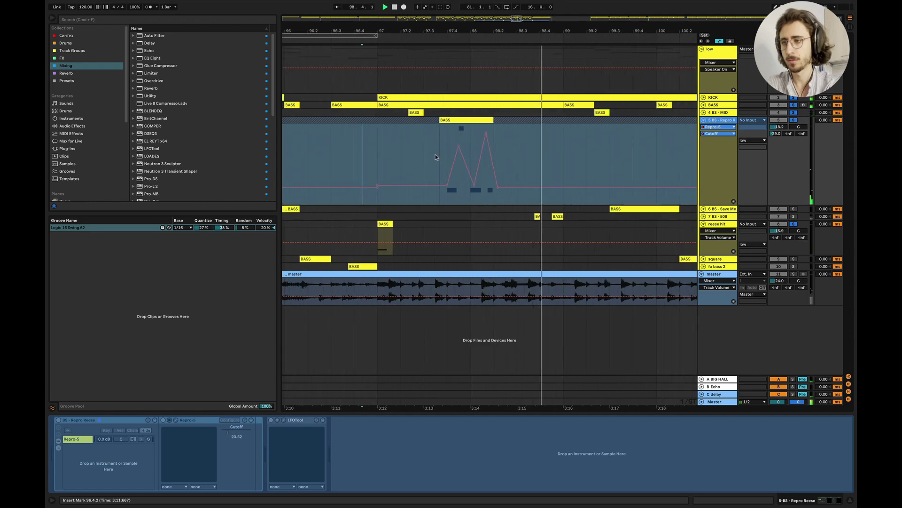
pyautogui.press('space')
pyautogui.press('space')
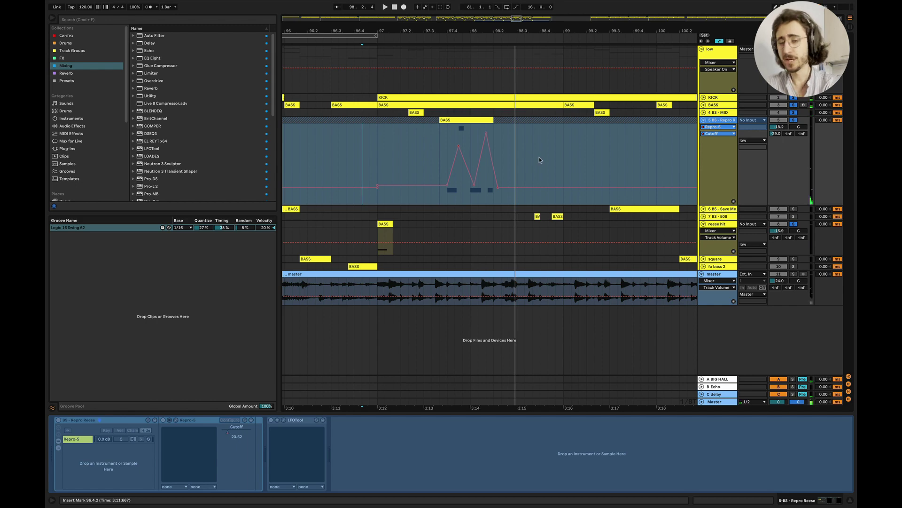
pyautogui.click(704, 120)
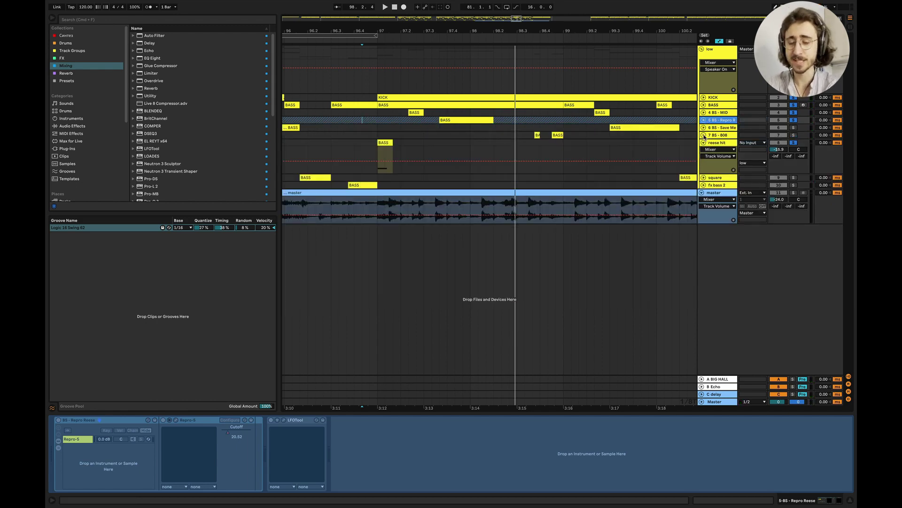
# - Unfold 7 BS - 808 and consolidate its 98.3–99 notes into one clip
pyautogui.click(704, 135)
pyautogui.scroll(4, 536, 141)
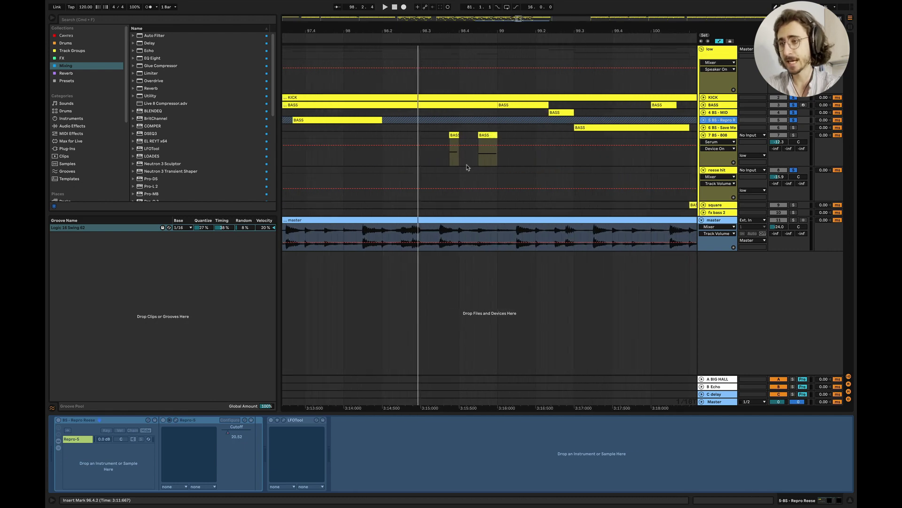
pyautogui.moveTo(421, 144); pyautogui.dragTo(499, 136)
pyautogui.press('super+j')
pyautogui.press('-')
pyautogui.press('-')
pyautogui.press('-')
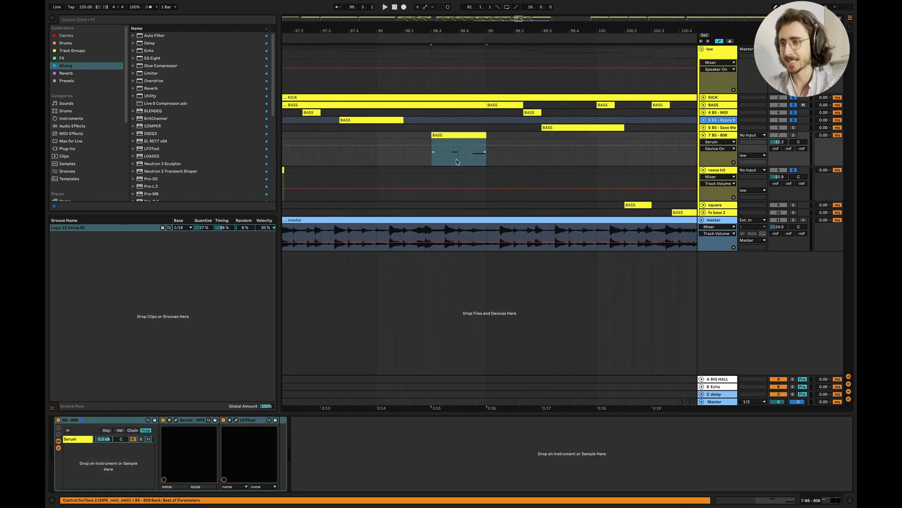
# - Solo the 808 track and play it from the new clip's start
pyautogui.click(793, 135)
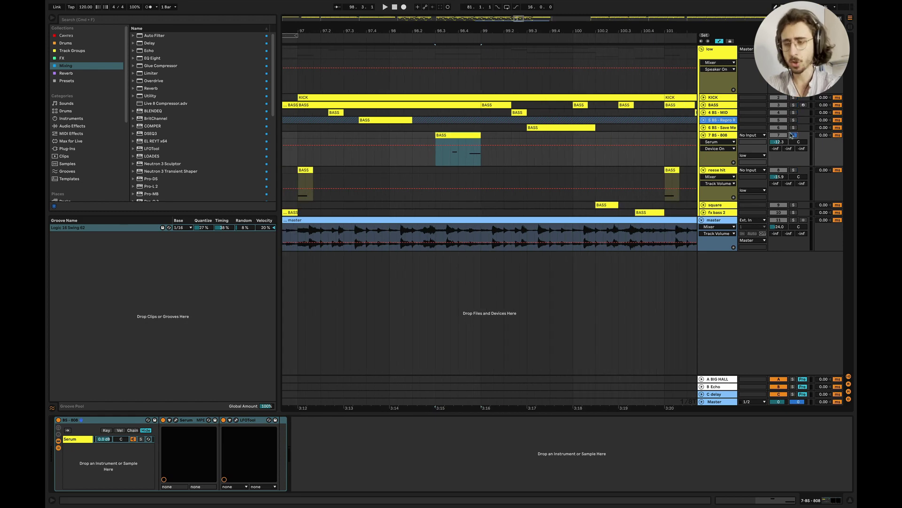
pyautogui.click(441, 158)
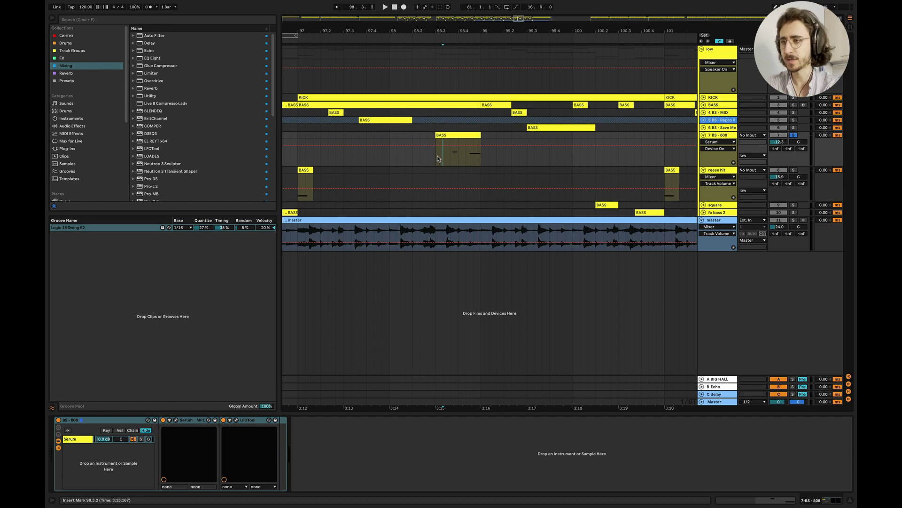
pyautogui.click(437, 153)
pyautogui.scroll(2, 468, 147)
pyautogui.scroll(2, 468, 148)
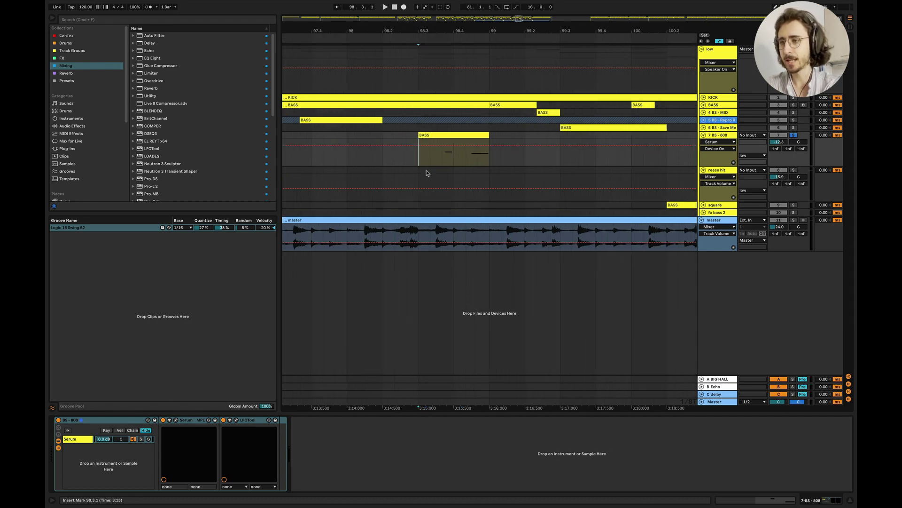
pyautogui.press('space')
pyautogui.press('space')
pyautogui.press('space')
pyautogui.press('space')
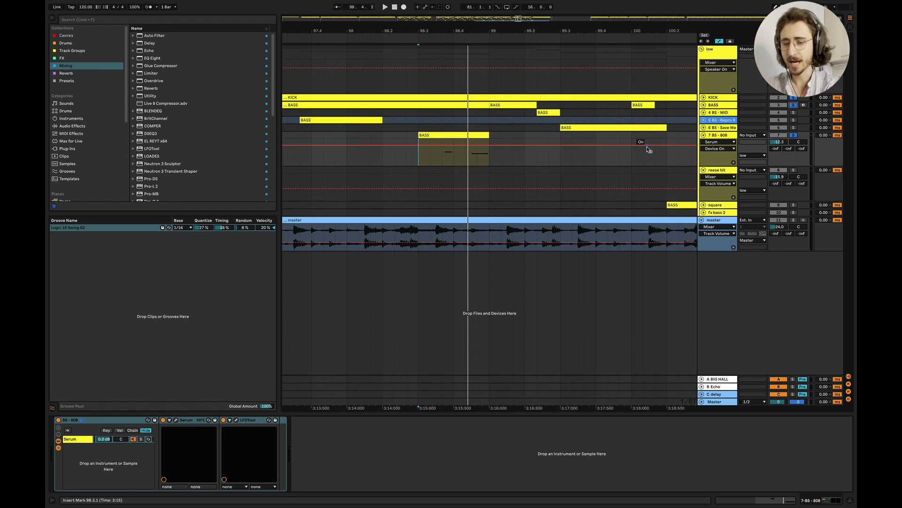
# - Replay the 808 from an earlier 98.1.2 mark with the BASS track unfolded
pyautogui.click(359, 162)
pyautogui.press('space')
pyautogui.click(704, 105)
pyautogui.press('space')
pyautogui.press('space')
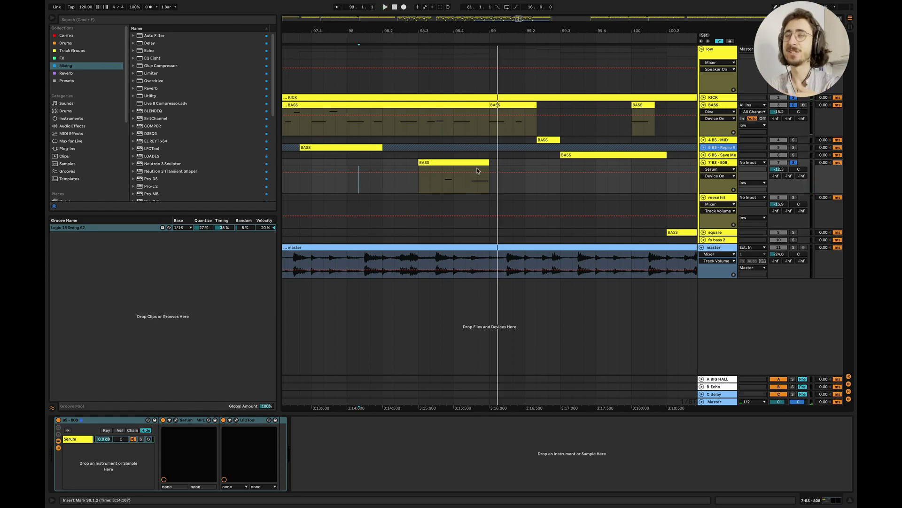
pyautogui.press('space')
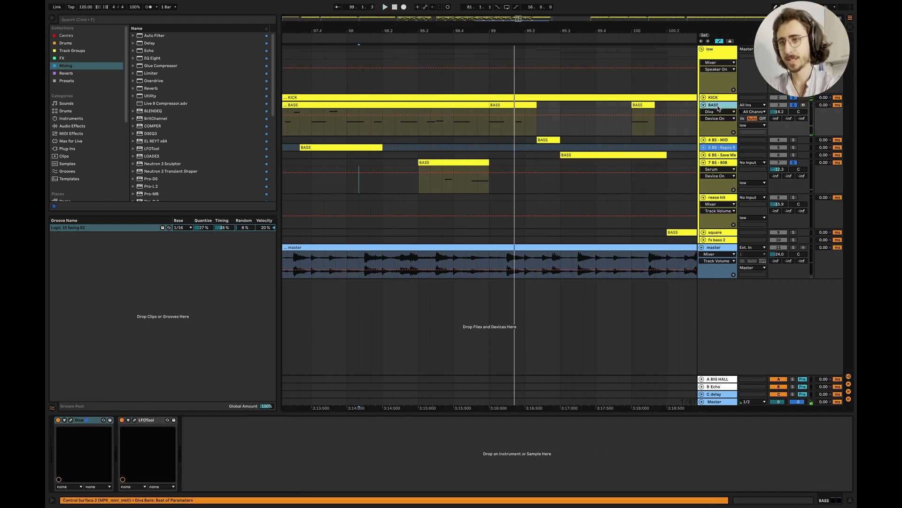
# - Tweak the BASS track's Diva envelope decay, then select 98.3.3–98.4 in the BASS clip
pyautogui.press('Up')
pyautogui.press('Up')
pyautogui.press('Up')
pyautogui.press('Up')
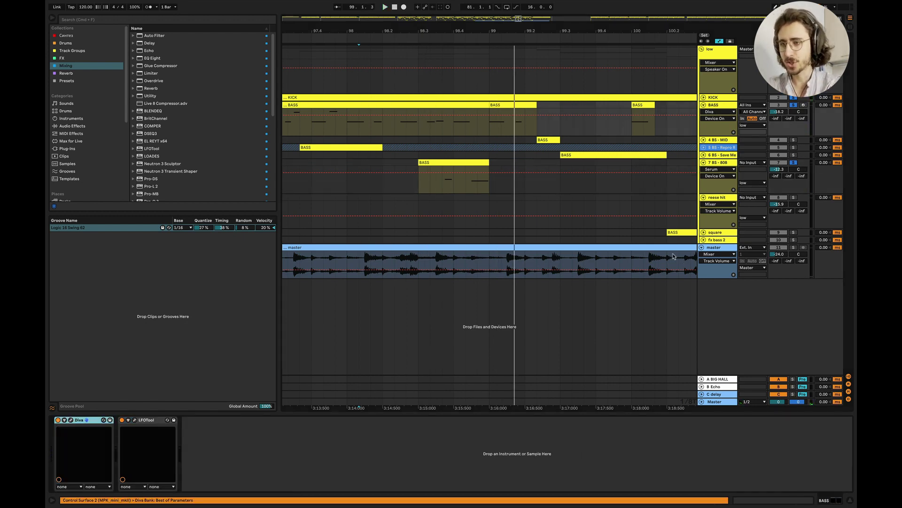
pyautogui.press('super+alt+p')
pyautogui.click(631, 205)
pyautogui.press('space')
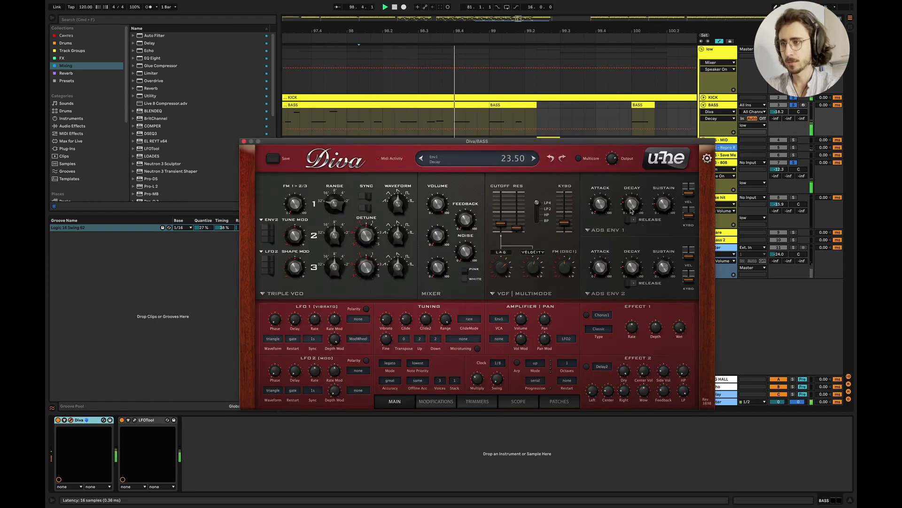
pyautogui.click(244, 141)
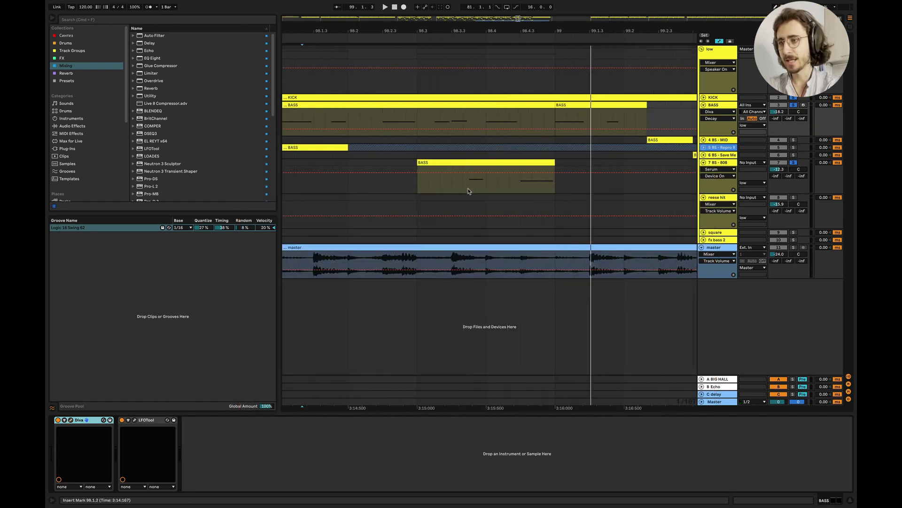
pyautogui.moveTo(466, 191); pyautogui.dragTo(476, 118)
pyautogui.doubleClick(467, 104)
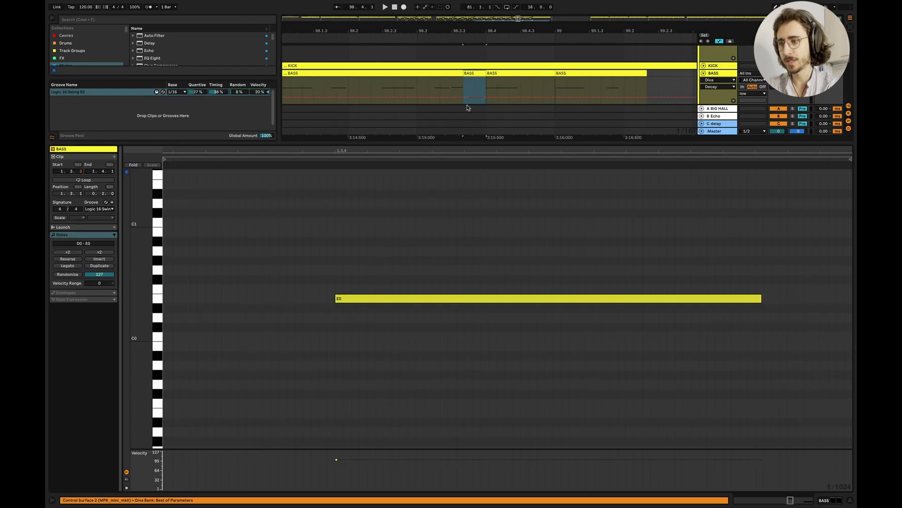
pyautogui.scroll(-5, 470, 282)
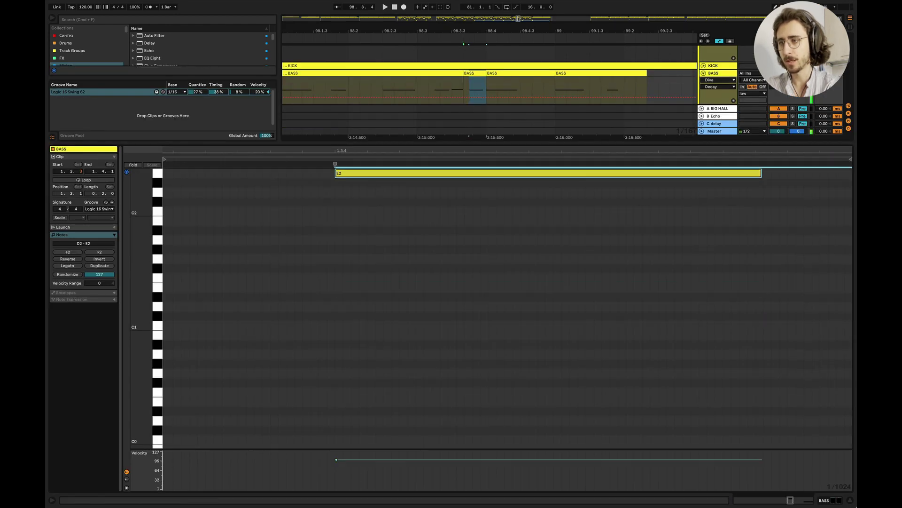
pyautogui.click(849, 501)
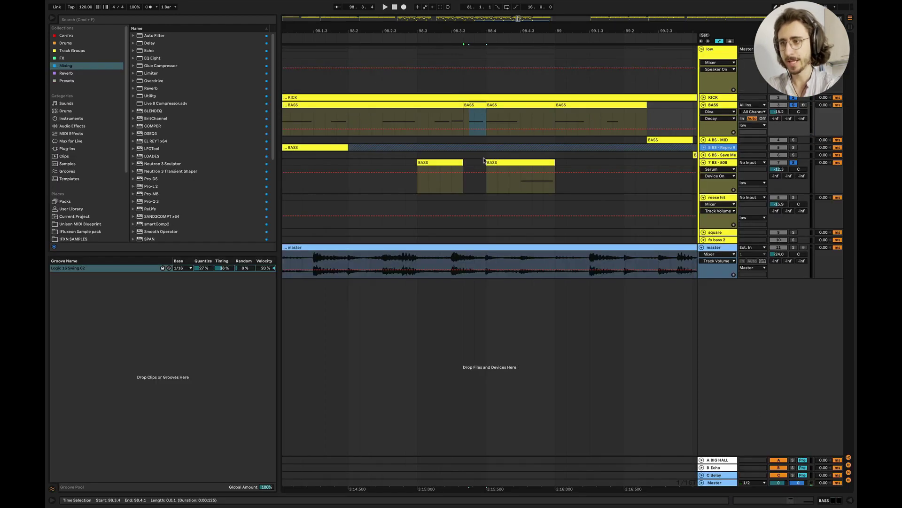
pyautogui.moveTo(488, 162); pyautogui.dragTo(528, 123)
pyautogui.doubleClick(529, 106)
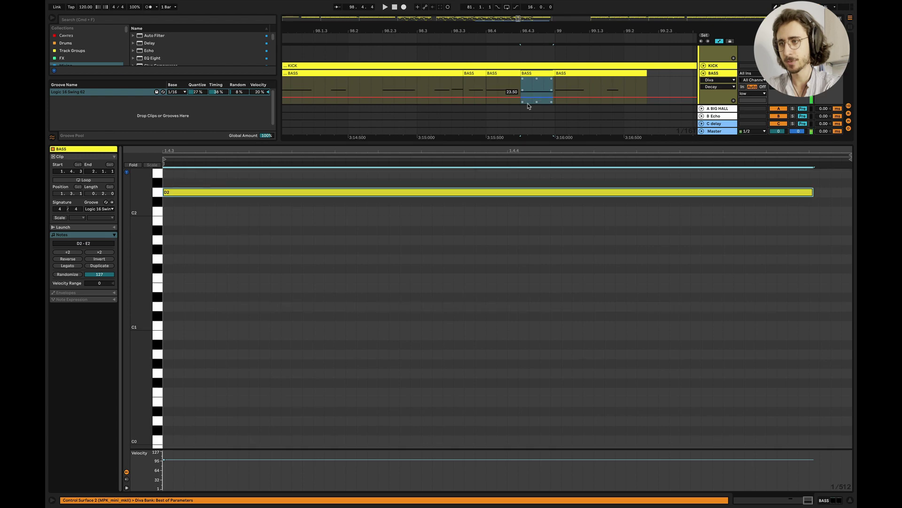
pyautogui.click(849, 500)
pyautogui.scroll(-2, 494, 119)
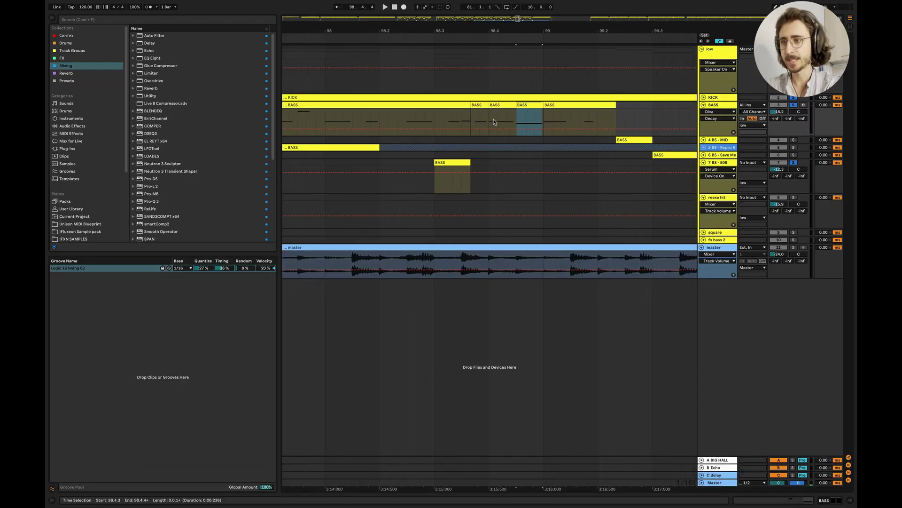
pyautogui.press('super+z')
pyautogui.press('super+z')
pyautogui.press('super+z')
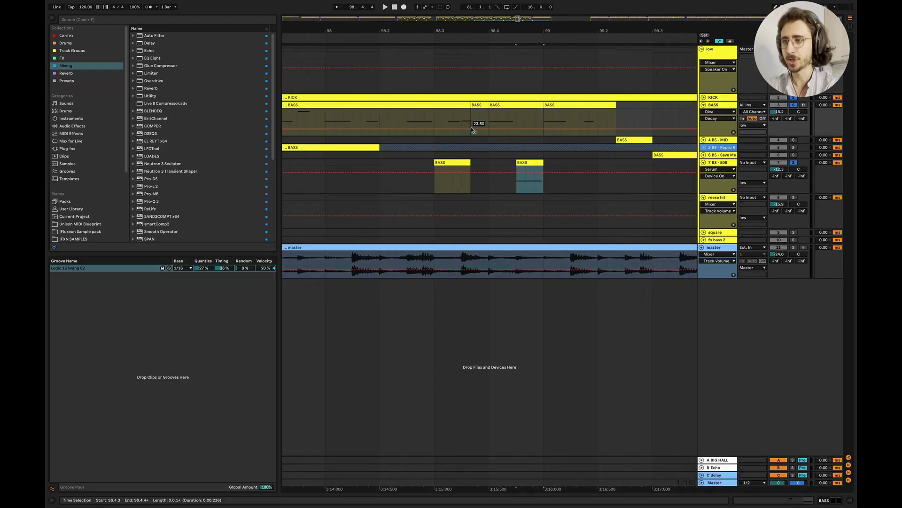
pyautogui.press('super+z')
pyautogui.press('super+z')
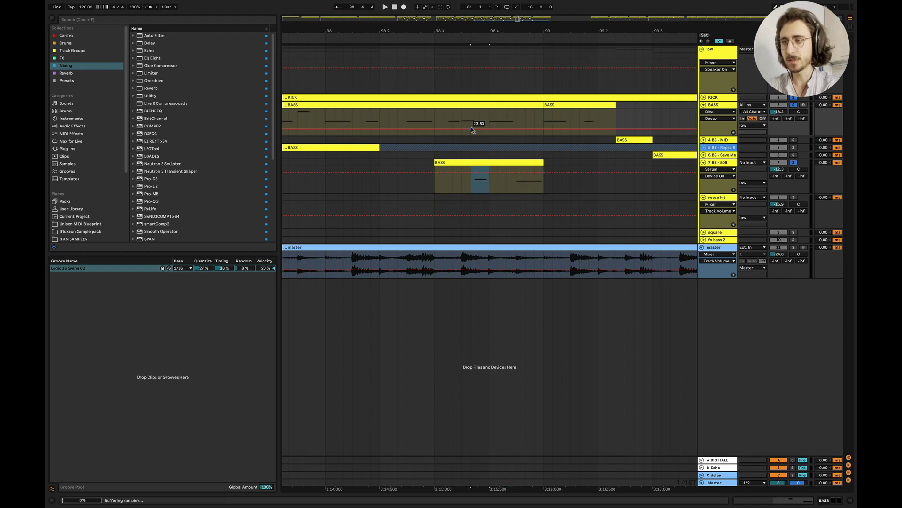
pyautogui.scroll(-3, 502, 204)
# - Fold the BASS, 7 BS - 808 and reese hit lanes
pyautogui.click(475, 189)
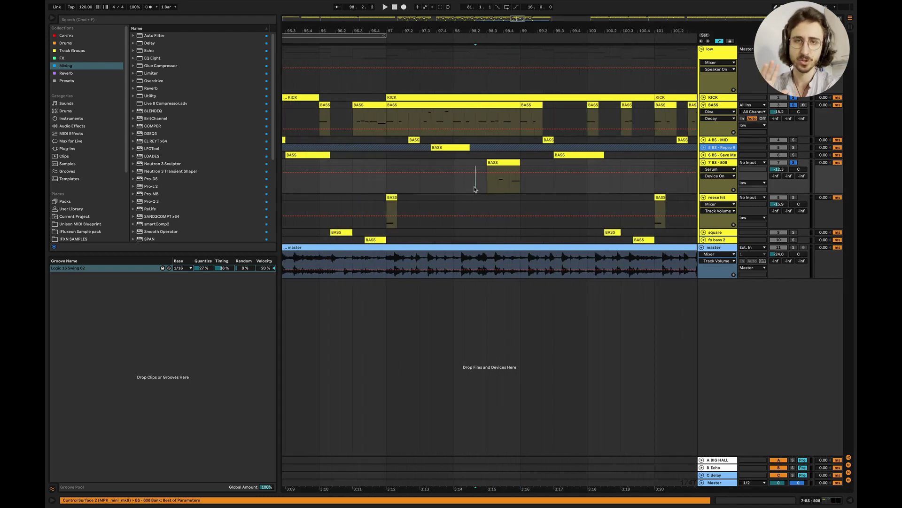
pyautogui.scroll(-3, 474, 188)
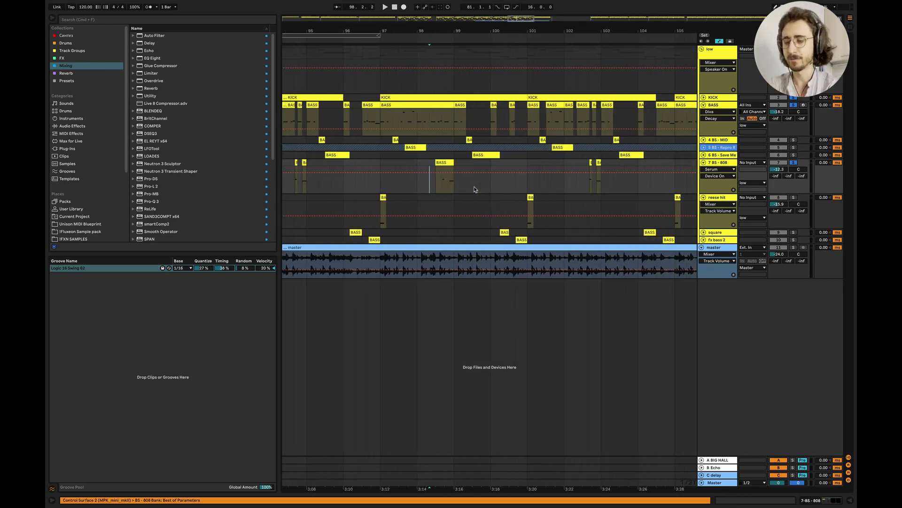
pyautogui.hscroll(-2, 475, 189)
pyautogui.rightClick(475, 189)
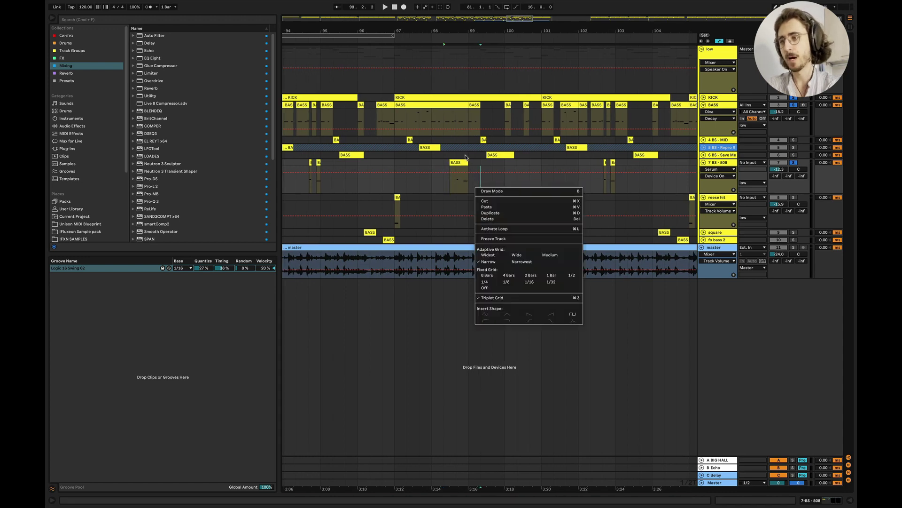
pyautogui.press('Escape')
pyautogui.press('Right')
pyautogui.click(704, 105)
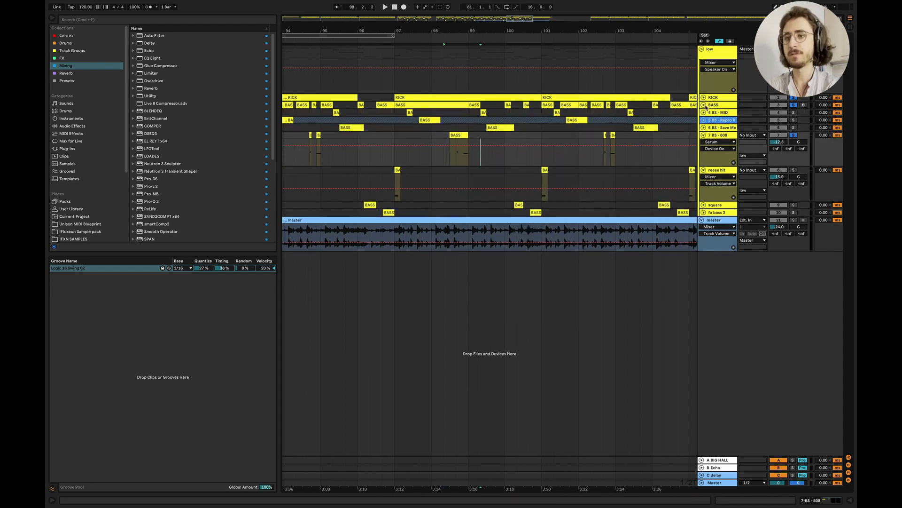
pyautogui.click(703, 134)
pyautogui.click(703, 142)
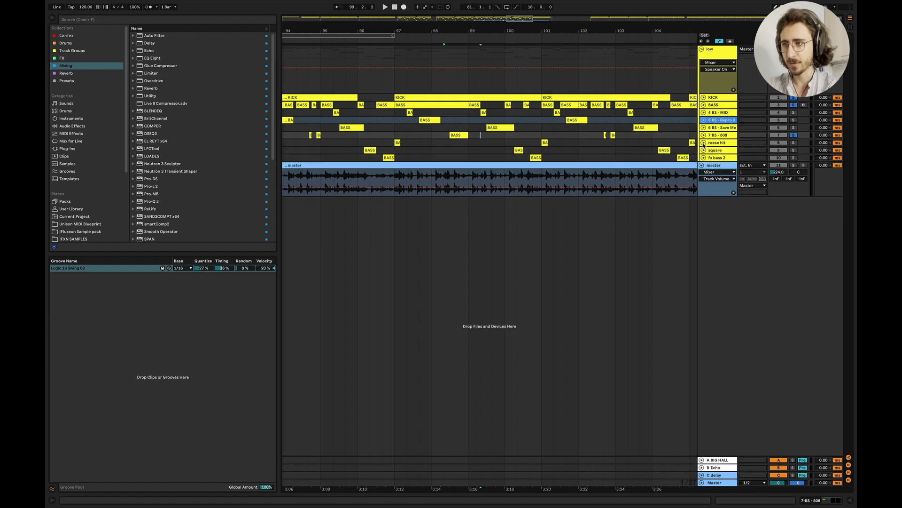
# - Zoom to bars 97–99 and select 100.3.3–101.1.3 in fx bass 2
pyautogui.click(469, 161)
pyautogui.moveTo(469, 160); pyautogui.dragTo(394, 112)
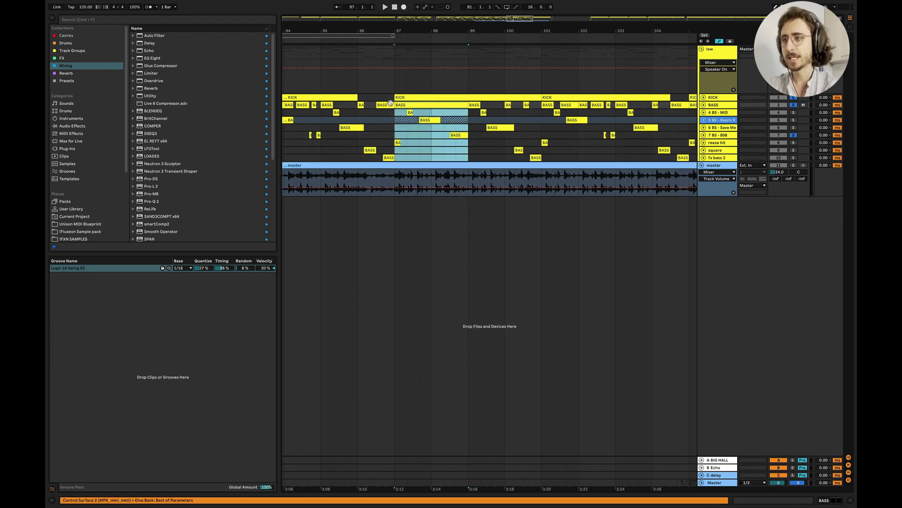
pyautogui.press('+')
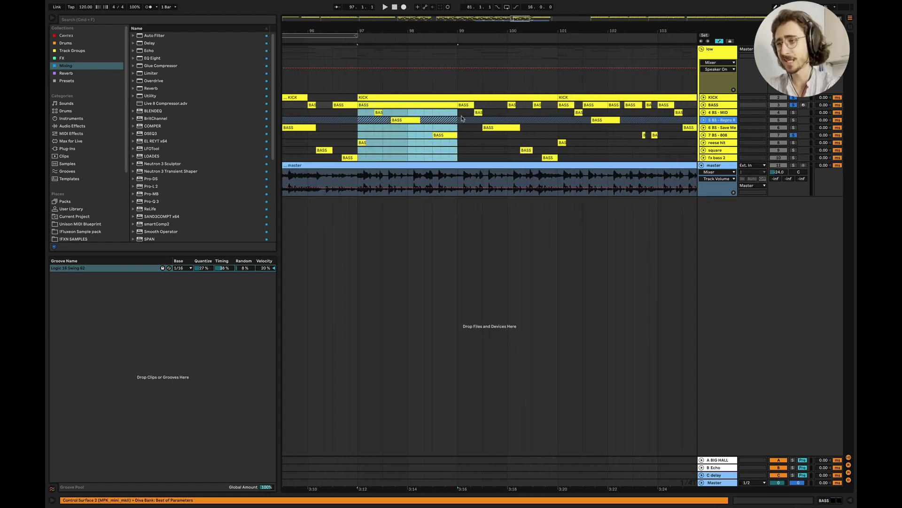
pyautogui.click(529, 150)
pyautogui.moveTo(544, 151); pyautogui.dragTo(475, 117)
pyautogui.click(566, 158)
pyautogui.moveTo(556, 158); pyautogui.dragTo(538, 160)
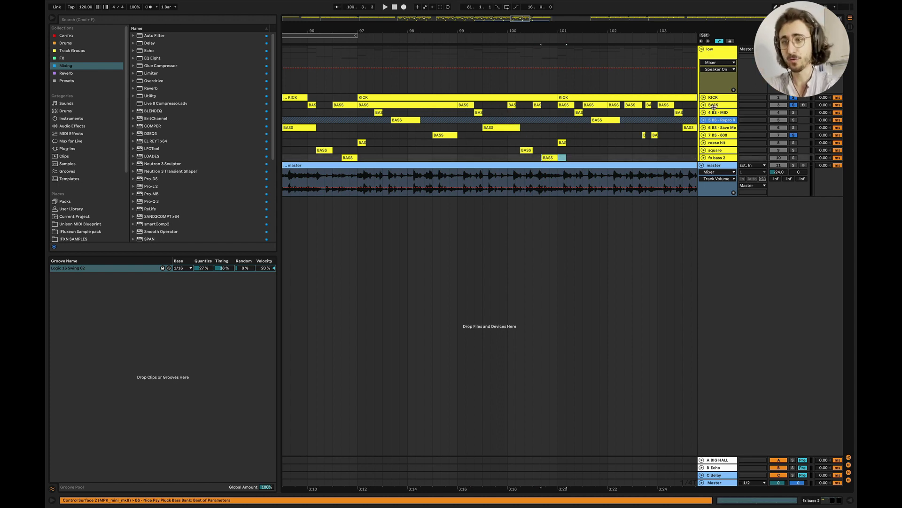
# - Move focus between Save Me Plucked and fx bass 2, then select the 808 track
pyautogui.press('Up')
pyautogui.press('Up')
pyautogui.press('Up')
pyautogui.press('Up')
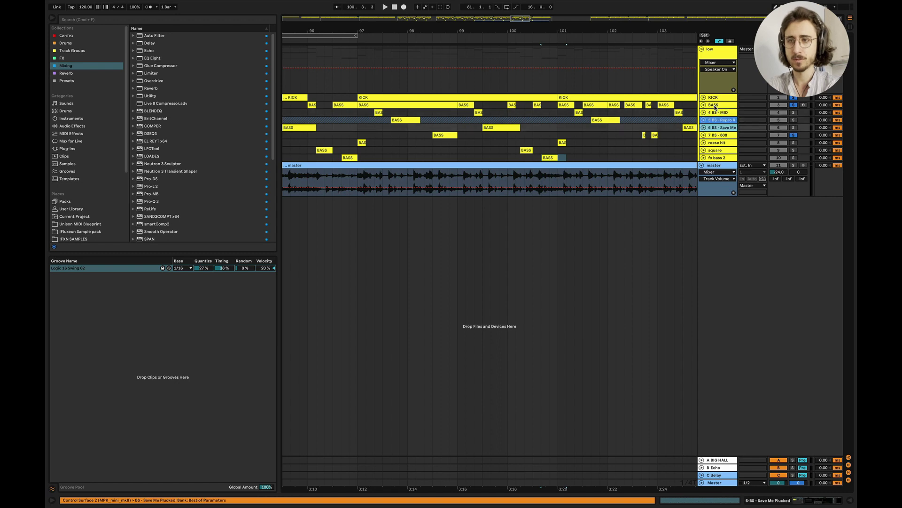
pyautogui.press('Down')
pyautogui.press('Down')
pyautogui.press('Down')
pyautogui.press('Down')
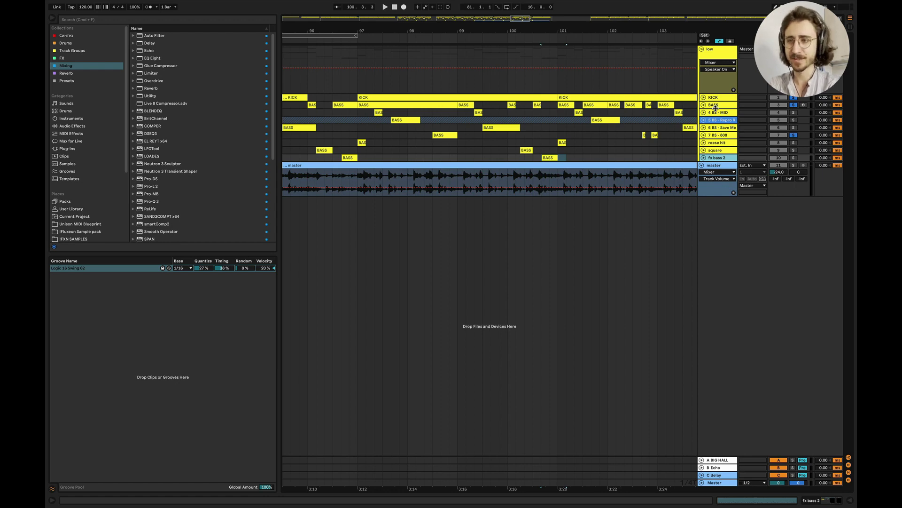
pyautogui.click(511, 136)
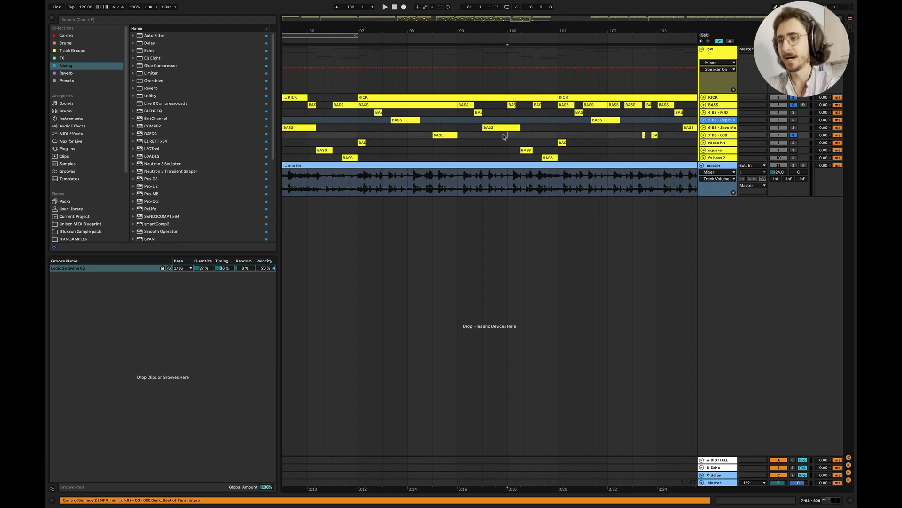
pyautogui.scroll(3, 473, 137)
pyautogui.click(703, 127)
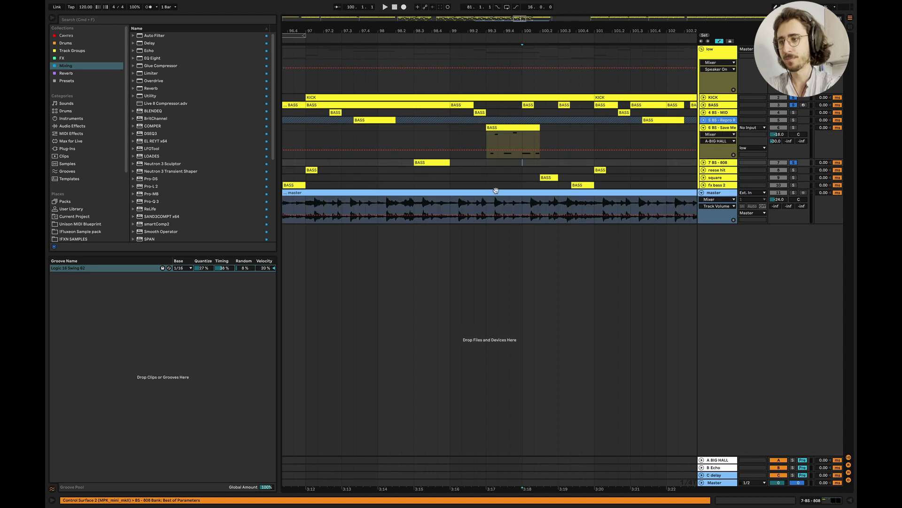
pyautogui.scroll(2, 494, 201)
pyautogui.click(703, 105)
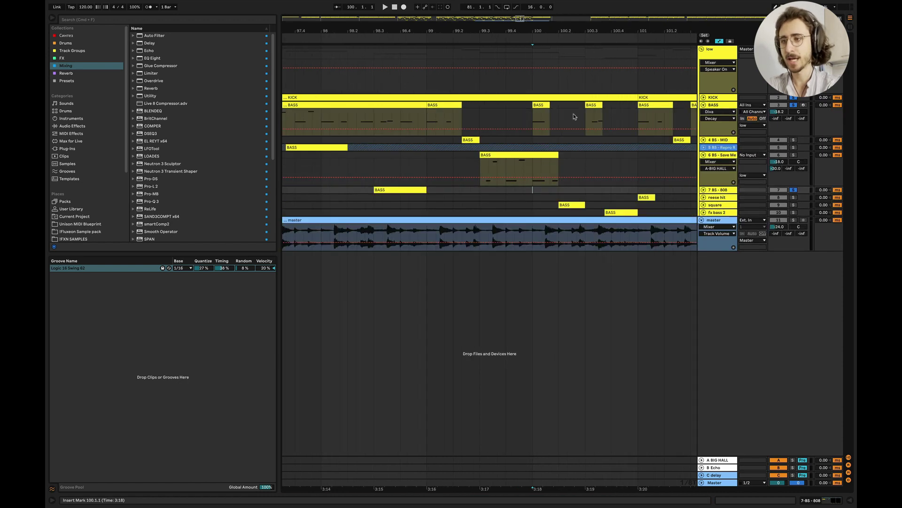
pyautogui.click(465, 166)
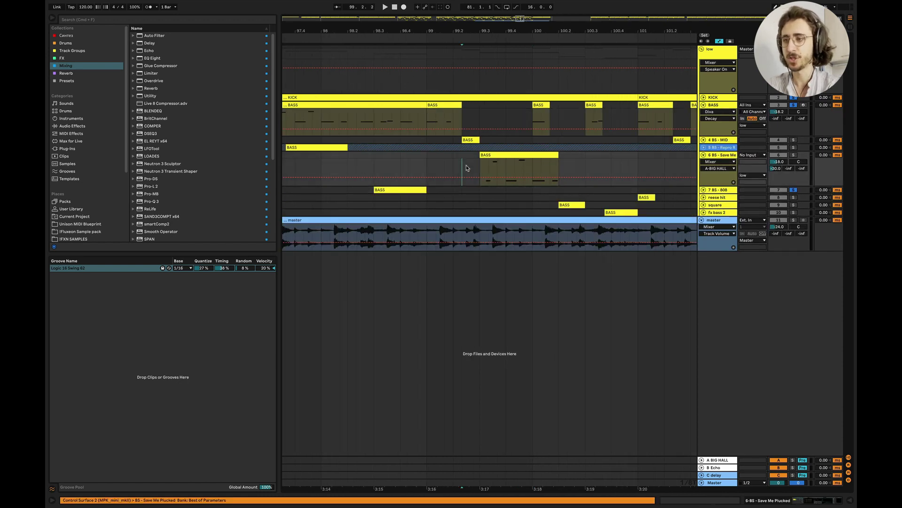
pyautogui.click(791, 155)
pyautogui.press('space')
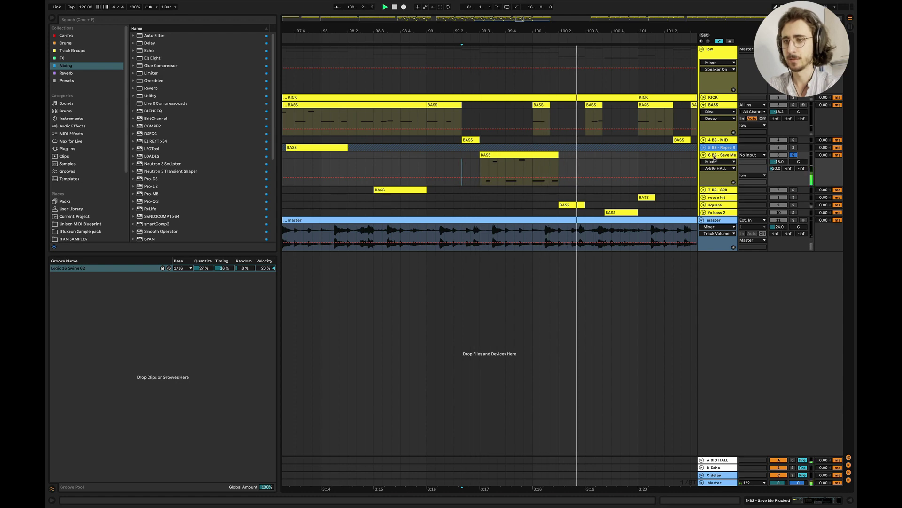
pyautogui.press('space')
pyautogui.hotkey('shift', 'Tab')
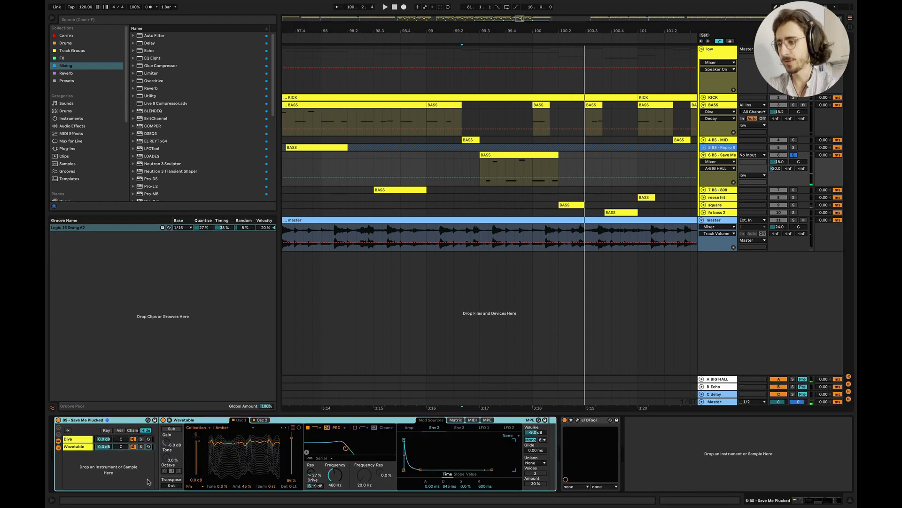
pyautogui.click(141, 438)
pyautogui.click(480, 171)
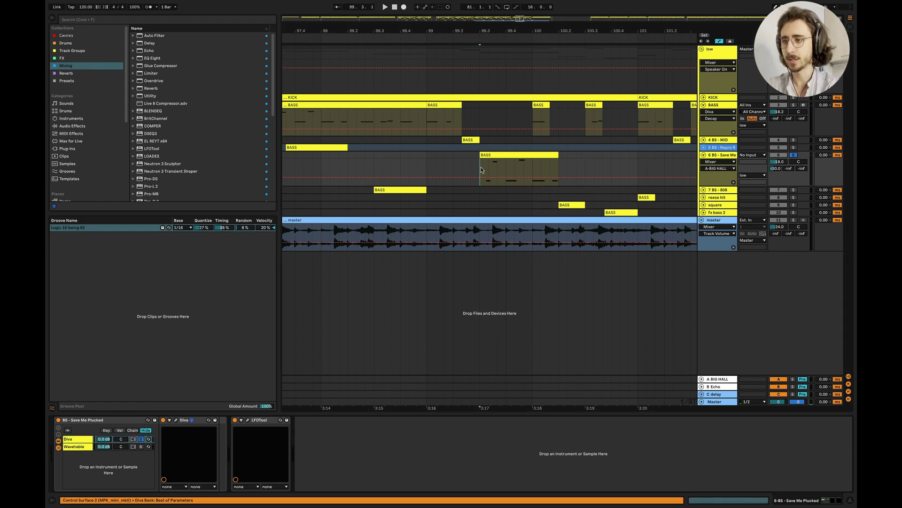
pyautogui.press('space')
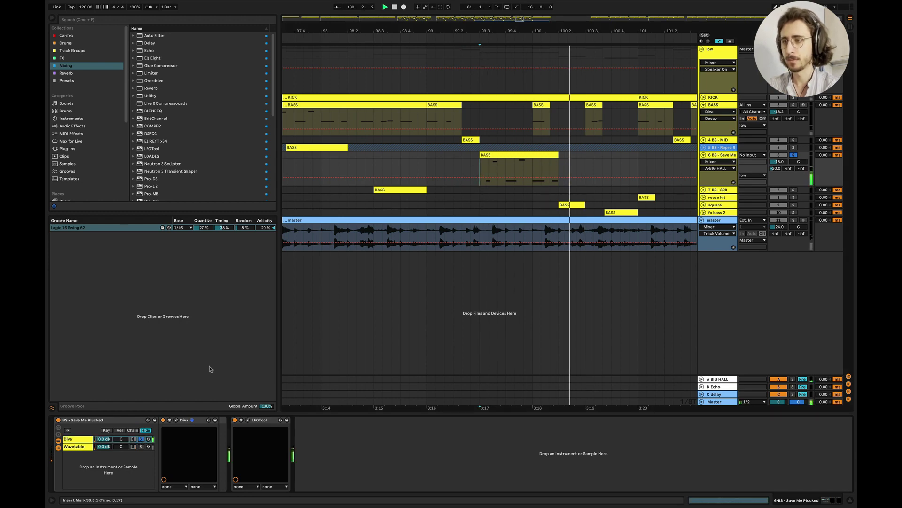
pyautogui.press('space')
pyautogui.press('space')
pyautogui.press('space')
pyautogui.click(141, 447)
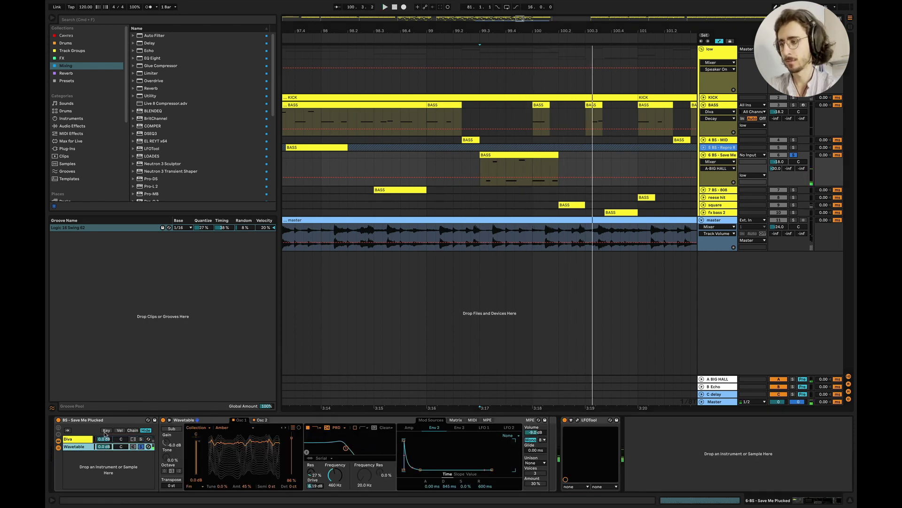
pyautogui.click(81, 440)
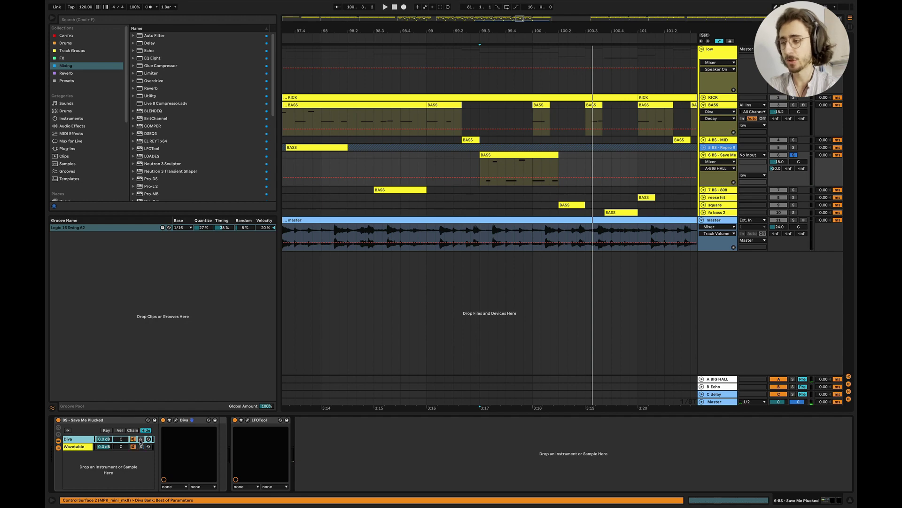
pyautogui.click(400, 155)
pyautogui.press('space')
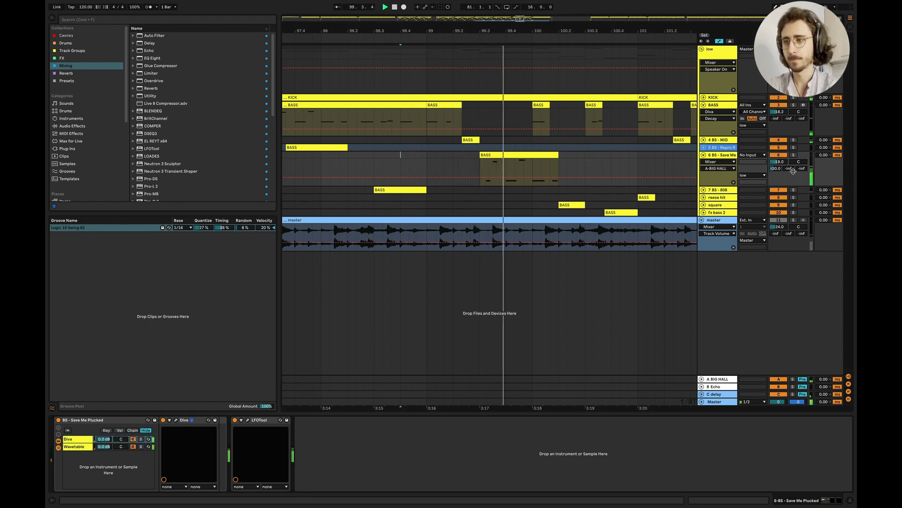
pyautogui.click(793, 220)
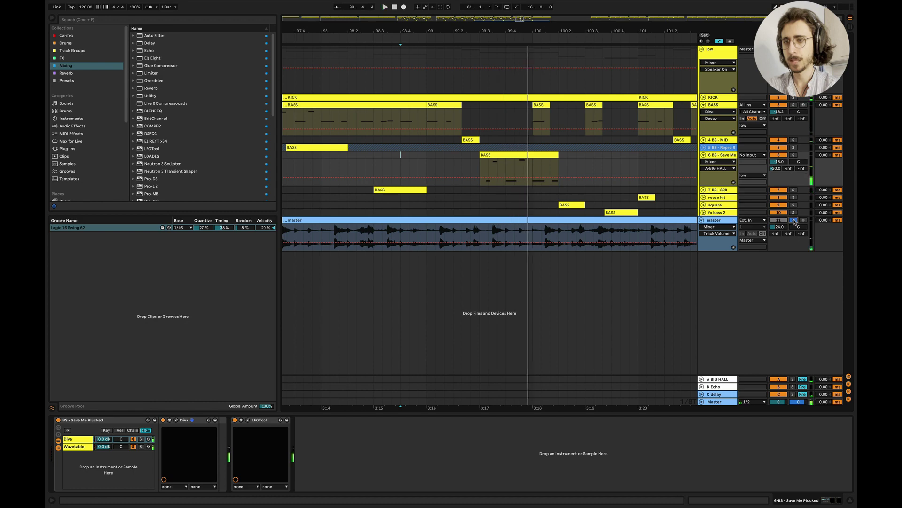
pyautogui.click(392, 155)
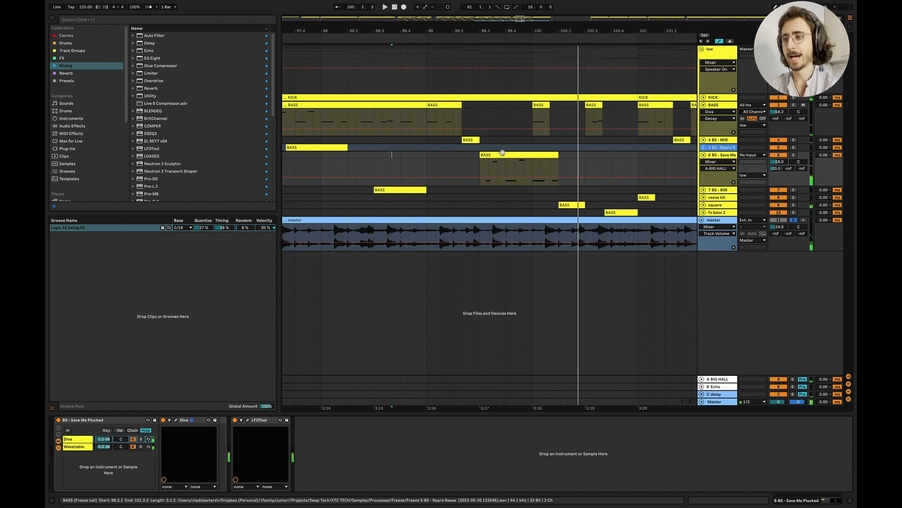
pyautogui.press('space')
pyautogui.click(553, 182)
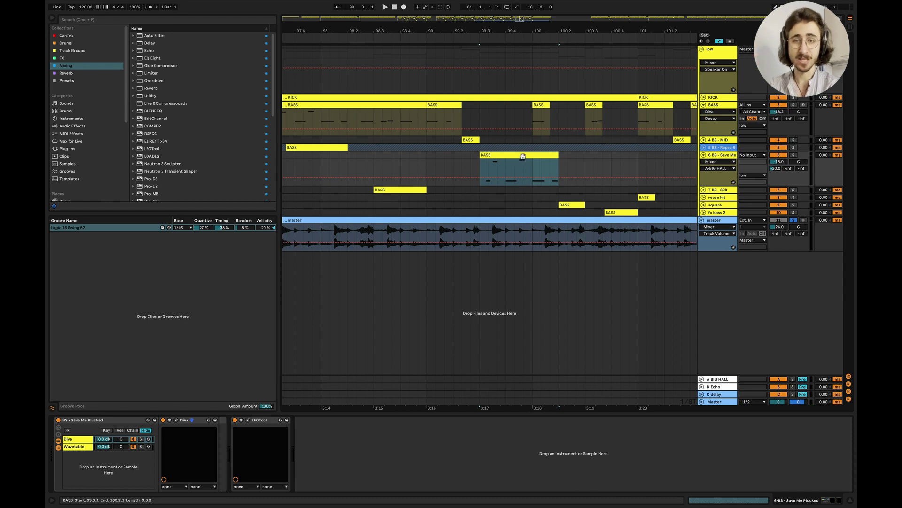
pyautogui.hscroll(2, 522, 157)
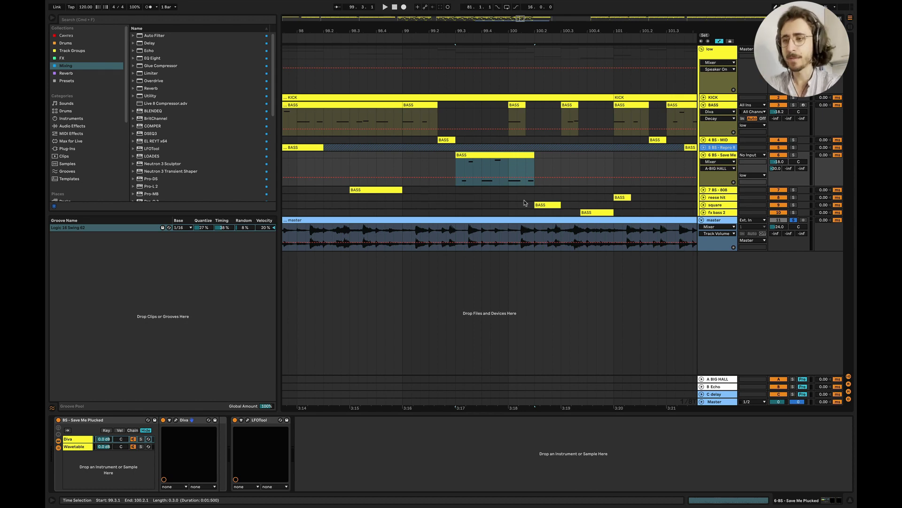
pyautogui.scroll(-3, 525, 203)
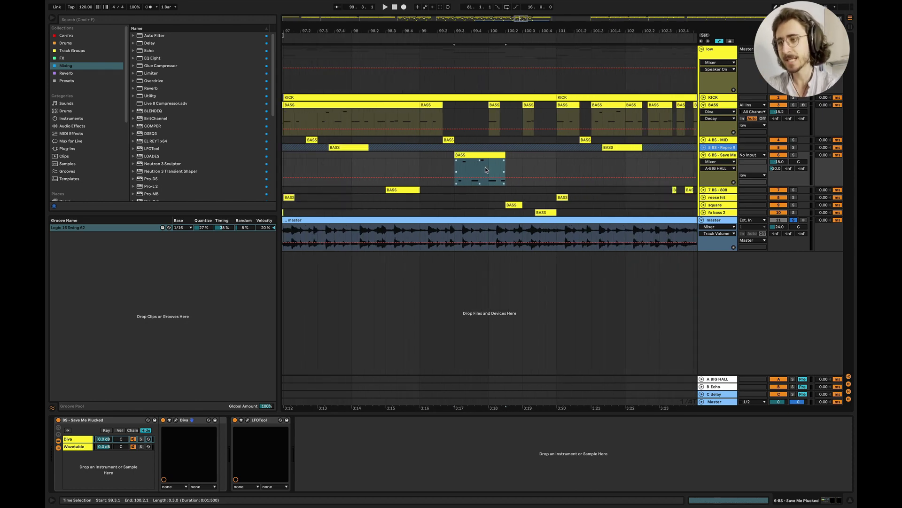
pyautogui.press('space')
pyautogui.click(460, 165)
pyautogui.press('space')
pyautogui.moveTo(460, 166); pyautogui.dragTo(510, 162)
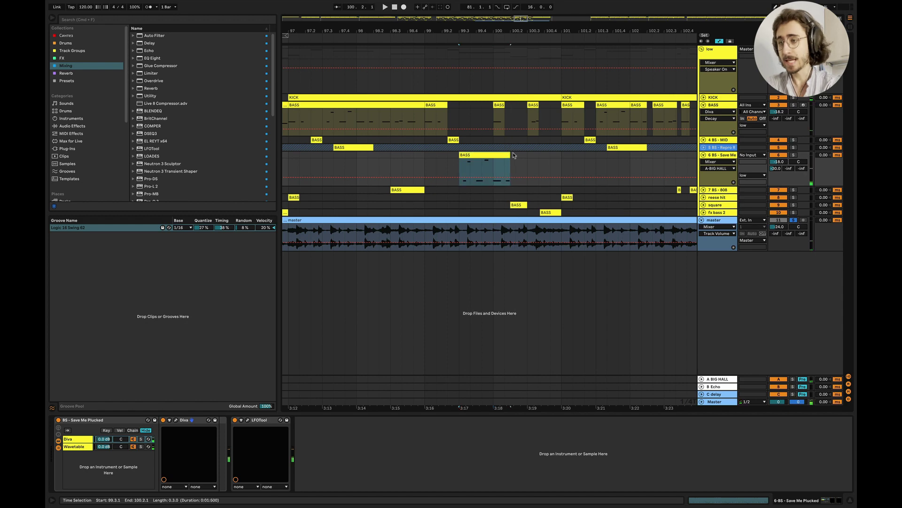
pyautogui.scroll(3, 503, 162)
pyautogui.click(430, 165)
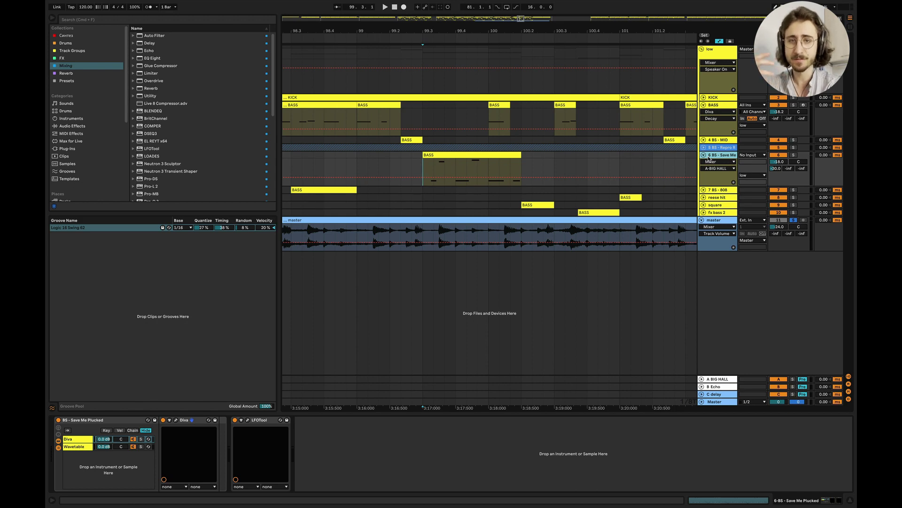
# - Unfold and solo the square track, then play it from 100.2.1
pyautogui.click(704, 205)
pyautogui.hscroll(2, 474, 211)
pyautogui.click(468, 221)
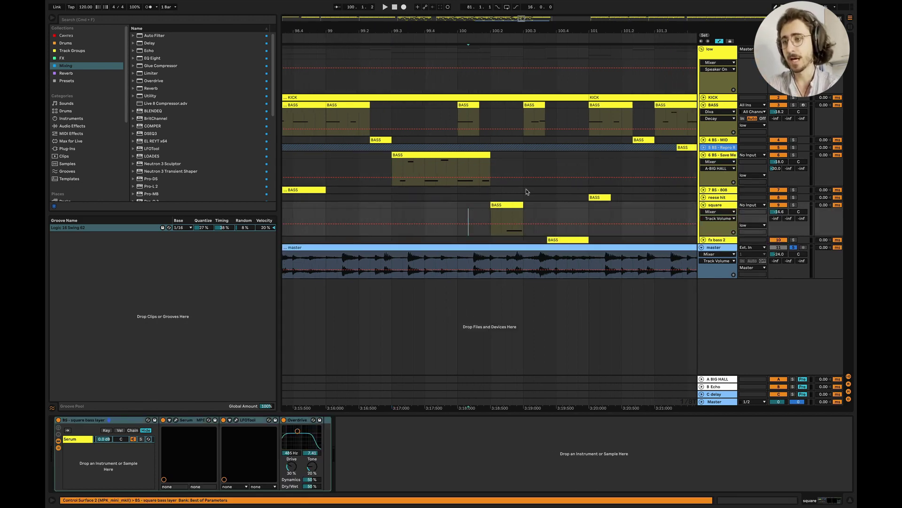
pyautogui.scroll(2, 509, 182)
pyautogui.click(794, 205)
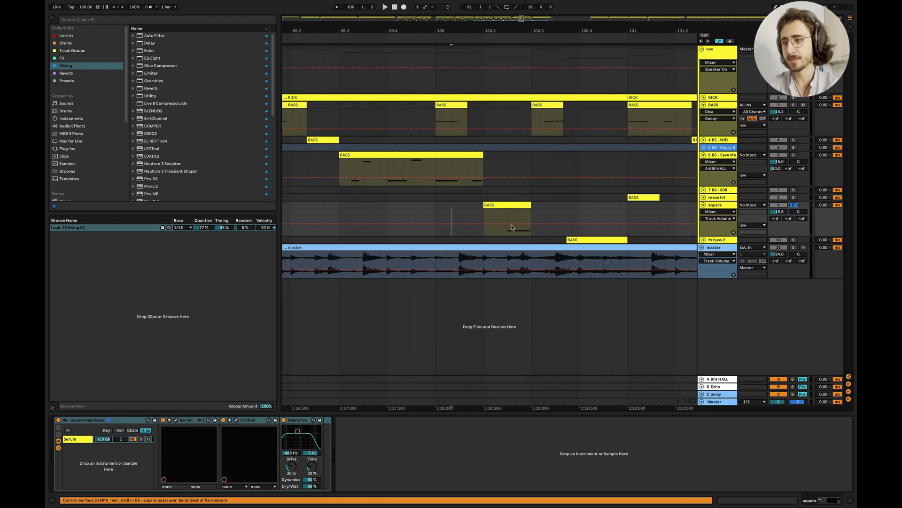
pyautogui.click(484, 214)
pyautogui.press('space')
pyautogui.press('space')
pyautogui.press('space')
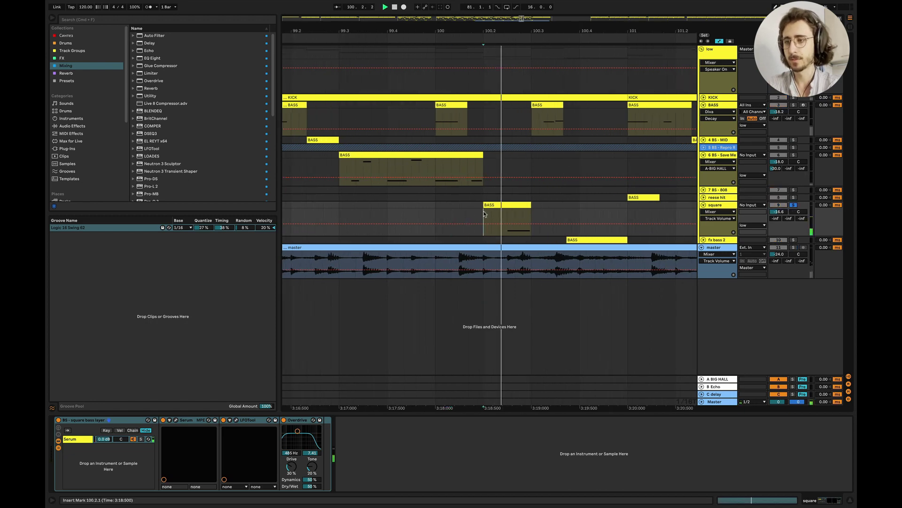
pyautogui.press('space')
pyautogui.press('space')
pyautogui.press('space')
pyautogui.press('space')
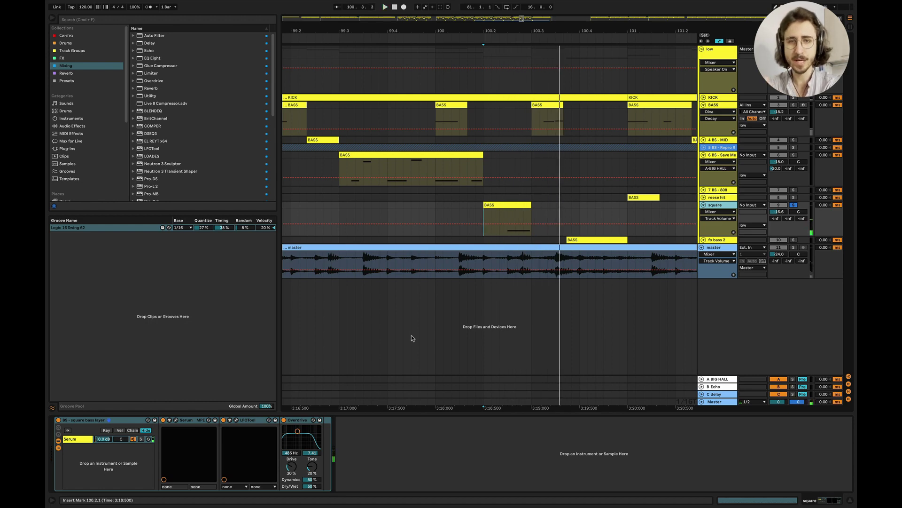
# - Select 100.2.3–100.3.1 on the square clip and replay from 99.4.2 and 99.2.2
pyautogui.scroll(5, 459, 257)
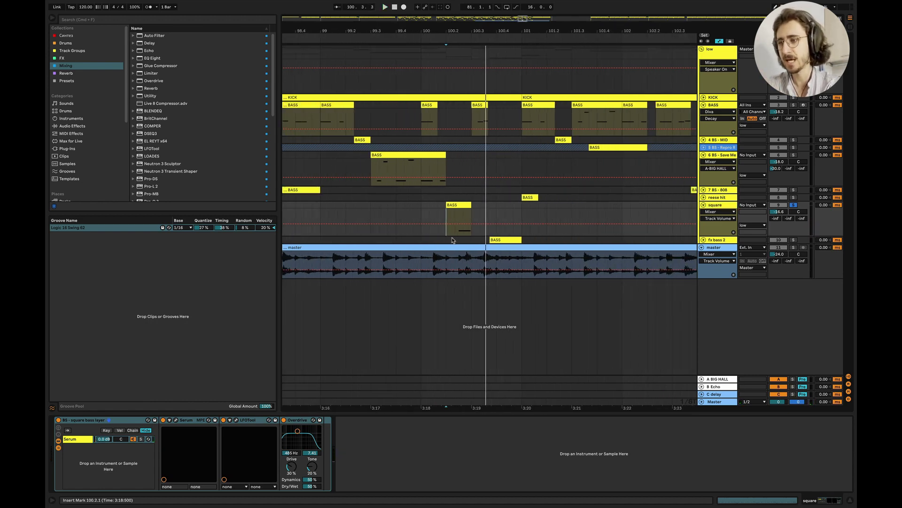
pyautogui.moveTo(471, 219); pyautogui.dragTo(520, 211)
pyautogui.scroll(-5, 520, 208)
pyautogui.click(487, 212)
pyautogui.press('space')
pyautogui.scroll(3, 613, 145)
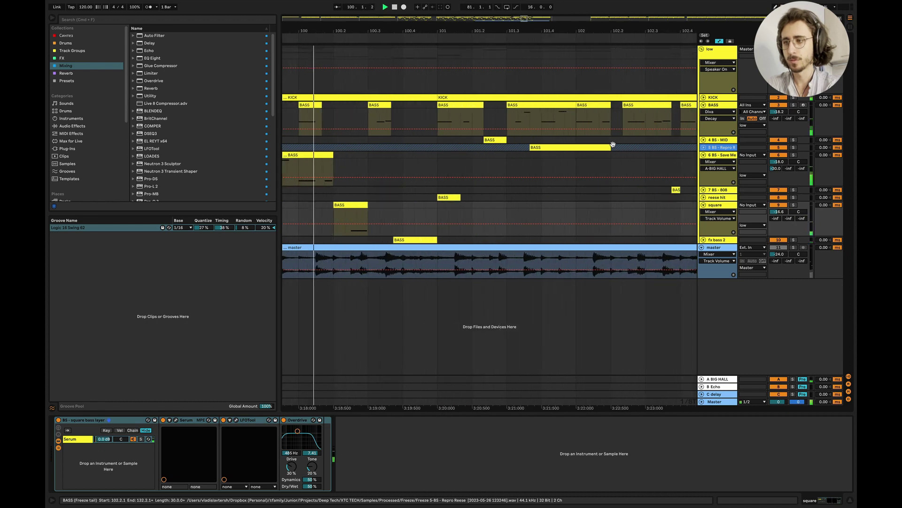
pyautogui.scroll(-2, 521, 207)
pyautogui.scroll(-3, 521, 210)
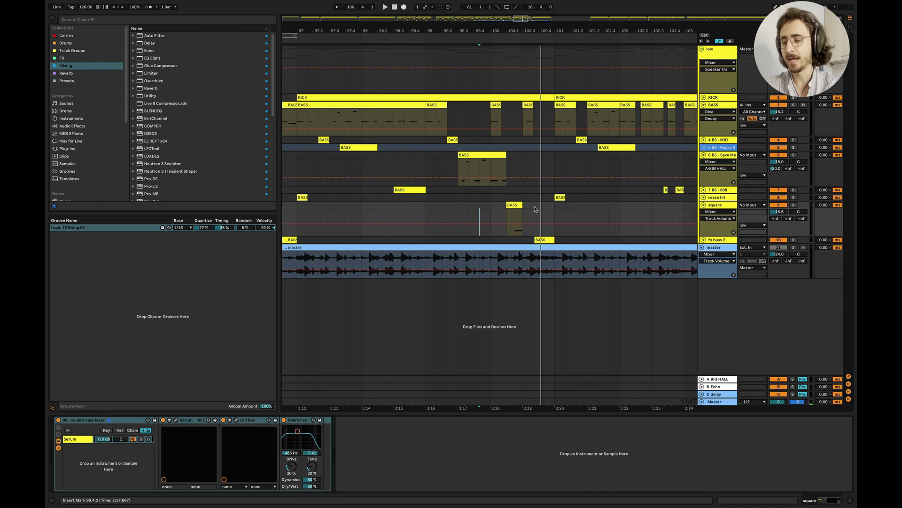
pyautogui.click(447, 210)
pyautogui.press('space')
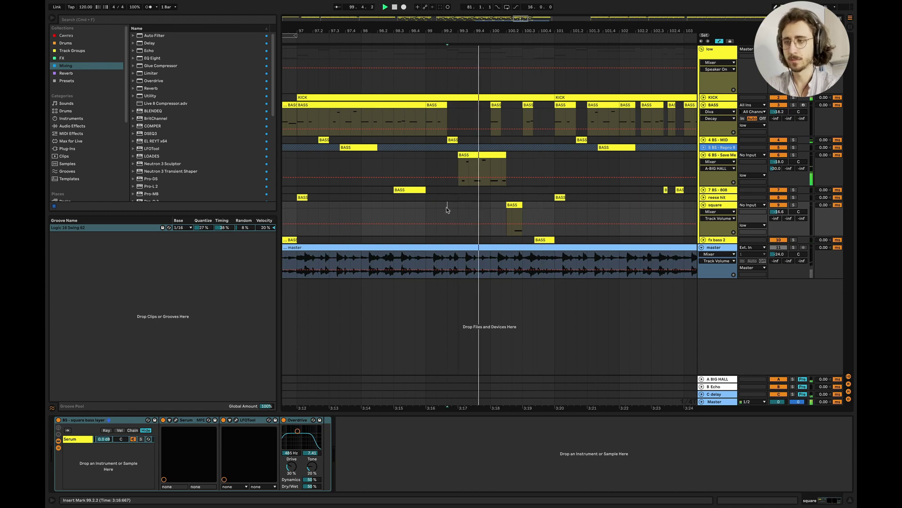
pyautogui.press('space')
# - Unfold and solo fx bass 2, play it from 100.3.1, then stop and zoom out
pyautogui.click(703, 240)
pyautogui.scroll(5, 544, 249)
pyautogui.click(500, 257)
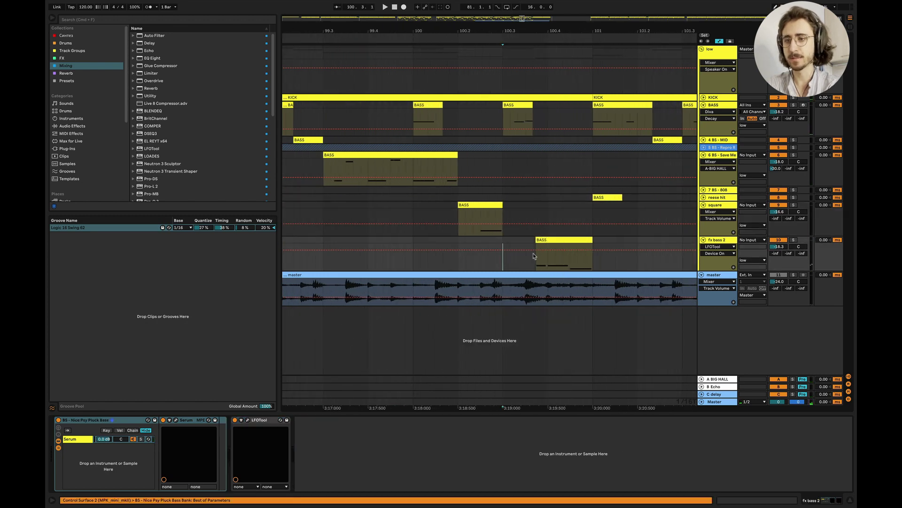
pyautogui.hscroll(3, 693, 268)
pyautogui.click(793, 241)
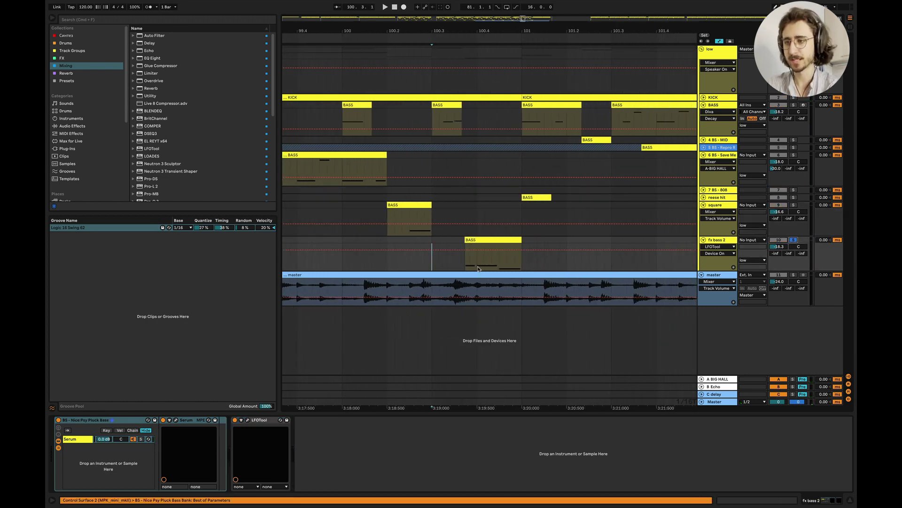
pyautogui.click(442, 266)
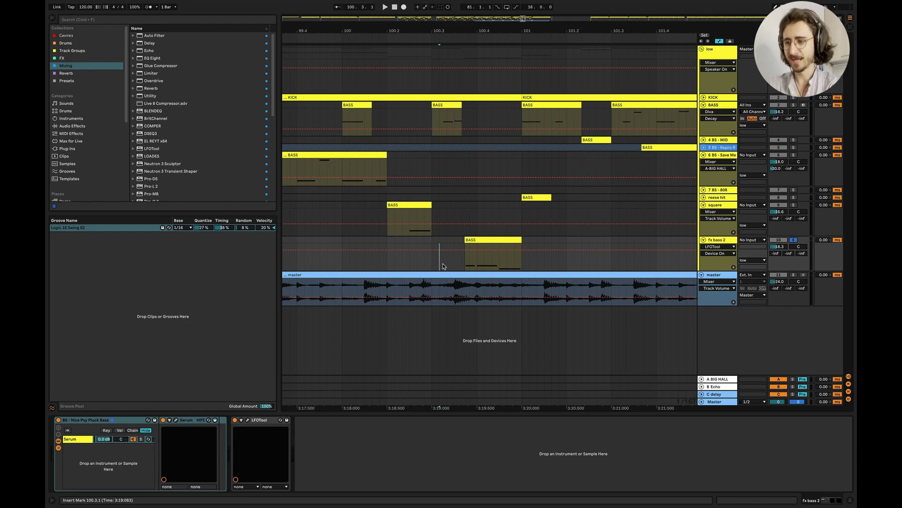
pyautogui.press('space')
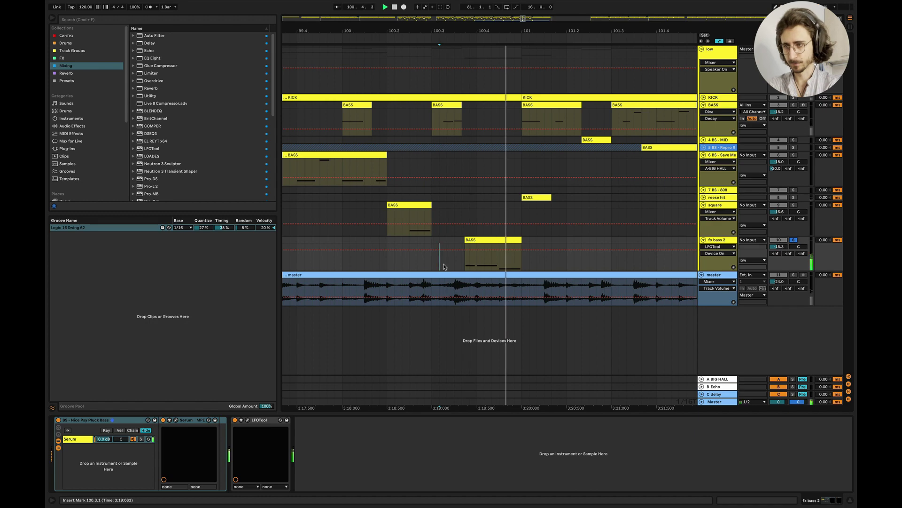
pyautogui.press('space')
pyautogui.press('-')
pyautogui.press('-')
pyautogui.press('-')
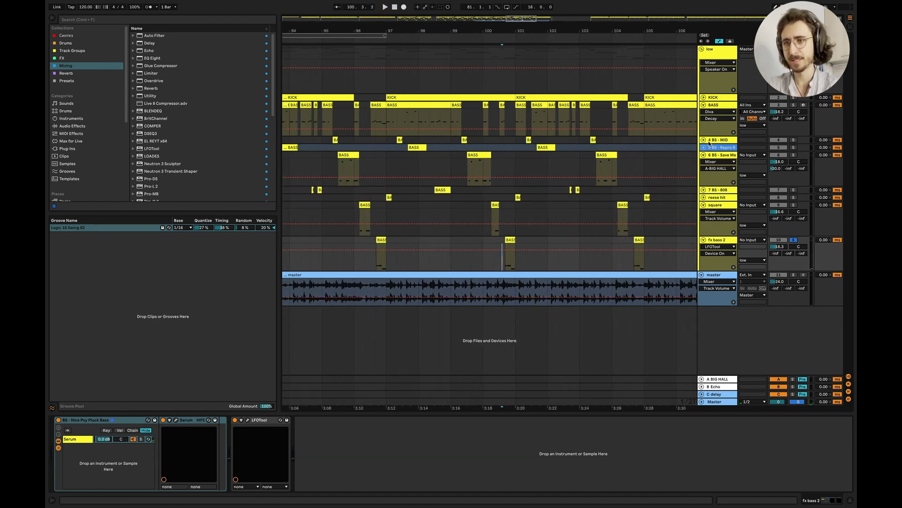
# - Select bars 99–100.5 on 6 BS - Save Me, unsolo fx bass 2 and play from 100.3.2
pyautogui.click(721, 155)
pyautogui.moveTo(504, 159); pyautogui.dragTo(412, 193)
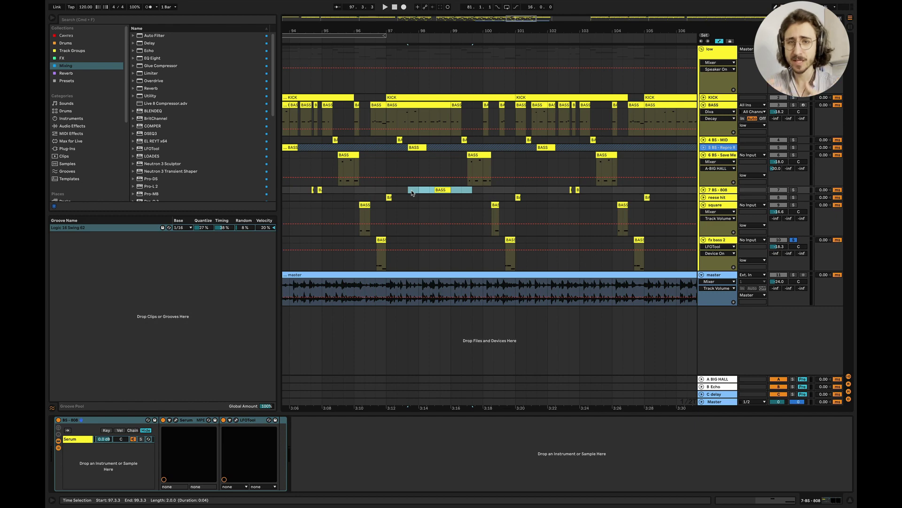
pyautogui.scroll(5, 540, 222)
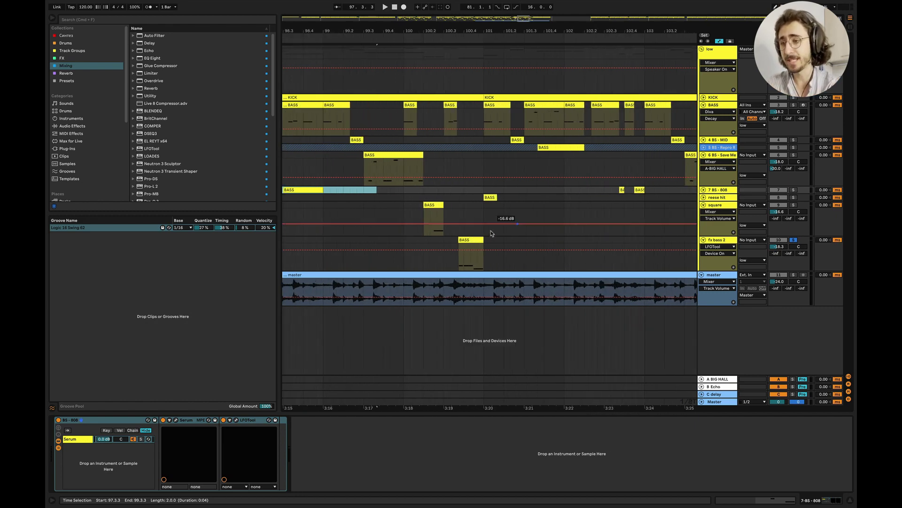
pyautogui.click(451, 240)
pyautogui.click(793, 241)
pyautogui.press('space')
# - Fold the BASS, 6 BS - Save Me and square lanes
pyautogui.scroll(-3, 543, 216)
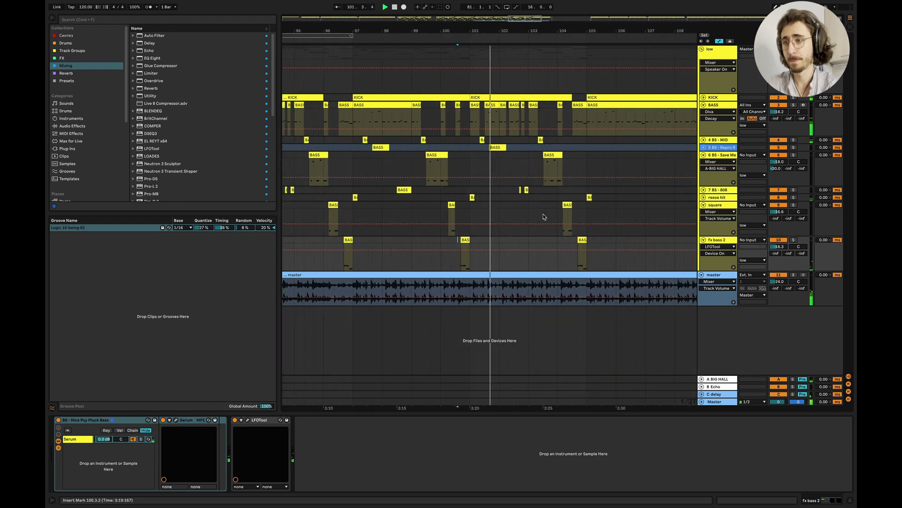
pyautogui.scroll(-2, 540, 216)
pyautogui.click(704, 105)
pyautogui.click(704, 127)
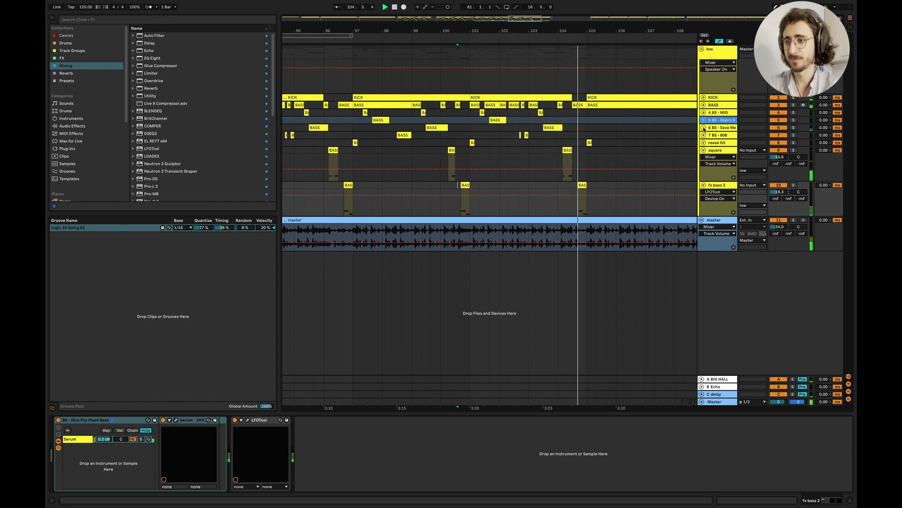
pyautogui.scroll(-2, 574, 150)
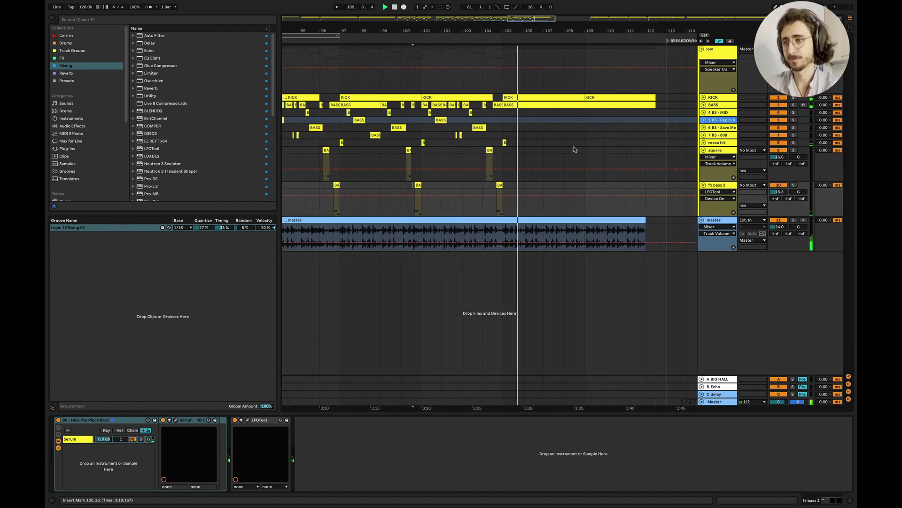
pyautogui.hscroll(2, 574, 148)
pyautogui.click(704, 150)
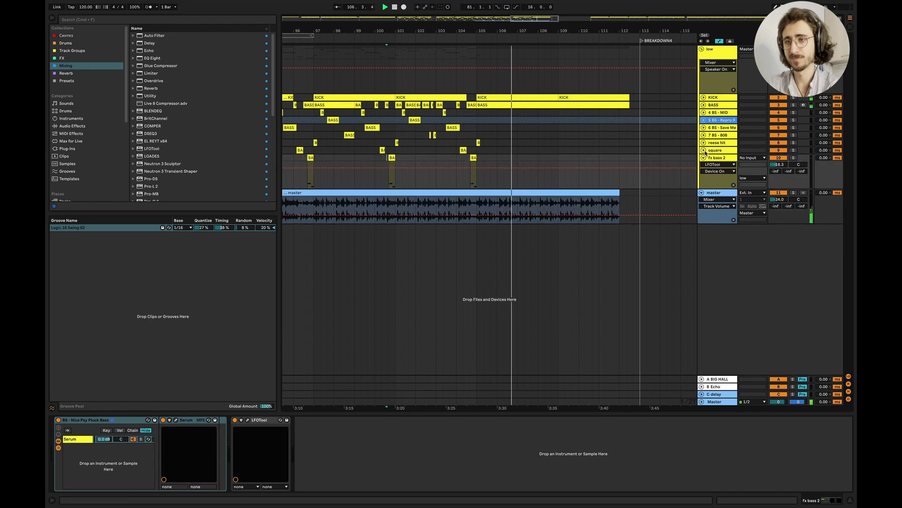
# - Fold fx bass 2, select bars 105–109 across the bass tracks, and play from 4 BS-MID
pyautogui.click(704, 157)
pyautogui.press('space')
pyautogui.moveTo(478, 113); pyautogui.dragTo(517, 127)
pyautogui.moveTo(585, 153); pyautogui.dragTo(560, 158)
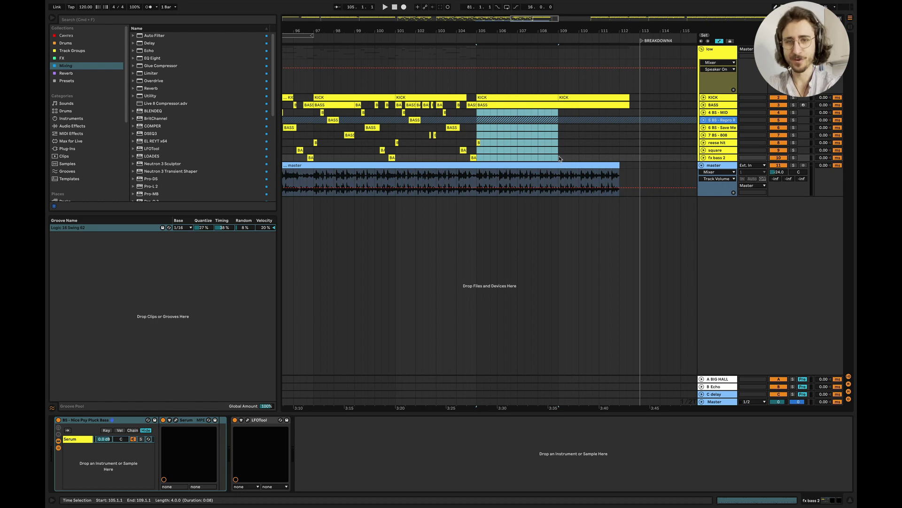
pyautogui.click(420, 120)
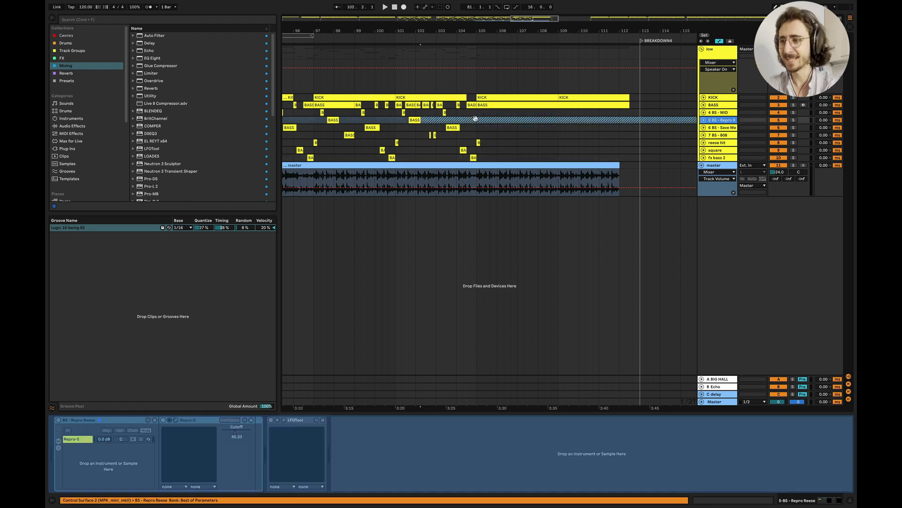
pyautogui.click(477, 113)
pyautogui.press('space')
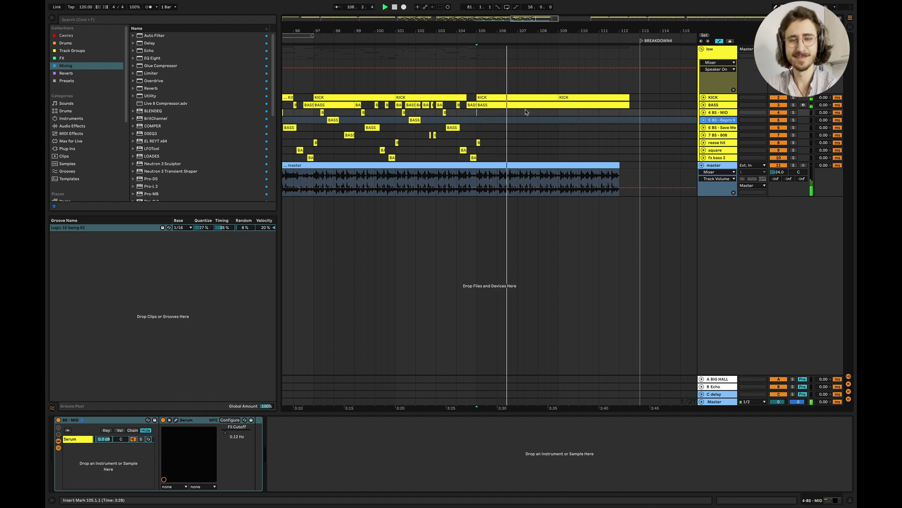
pyautogui.click(611, 66)
pyautogui.press('Left')
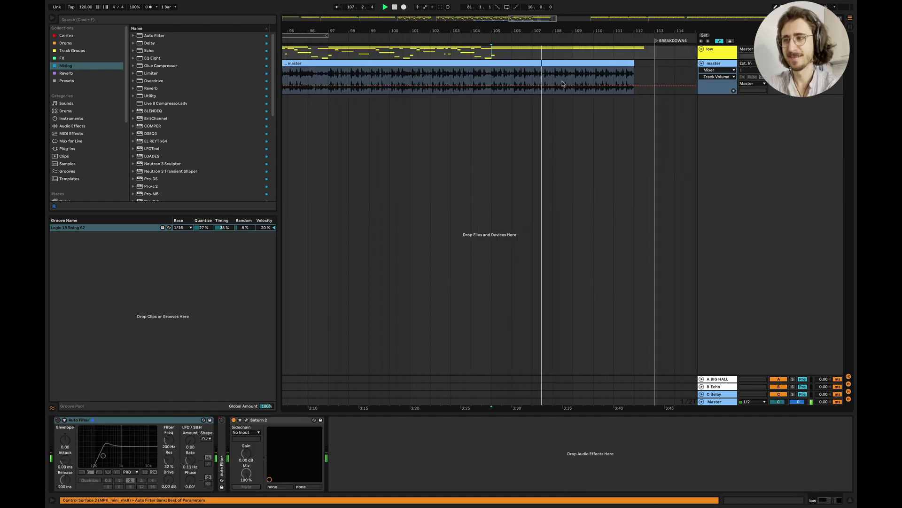
pyautogui.press('-')
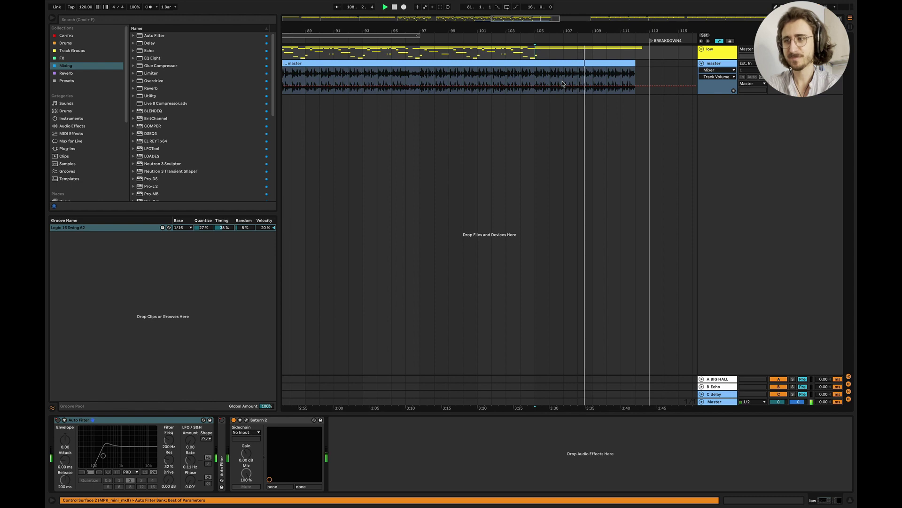
pyautogui.click(433, 53)
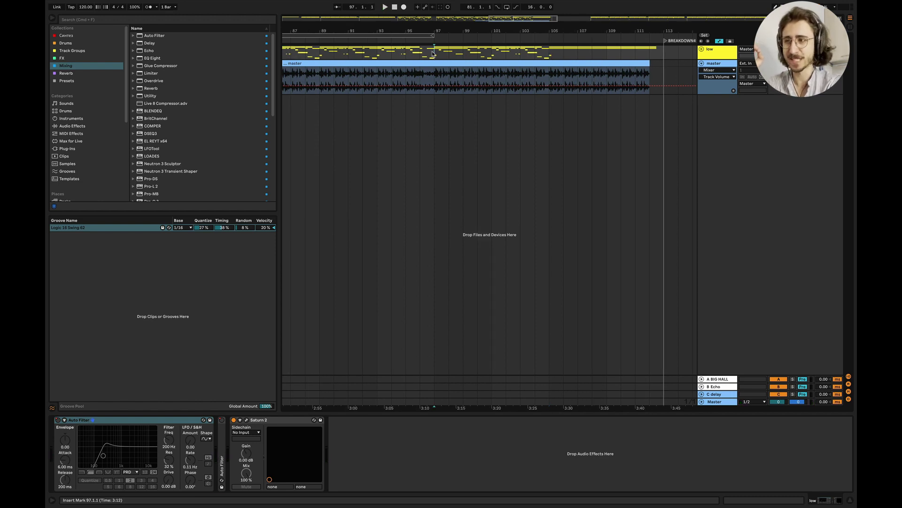
pyautogui.press('space')
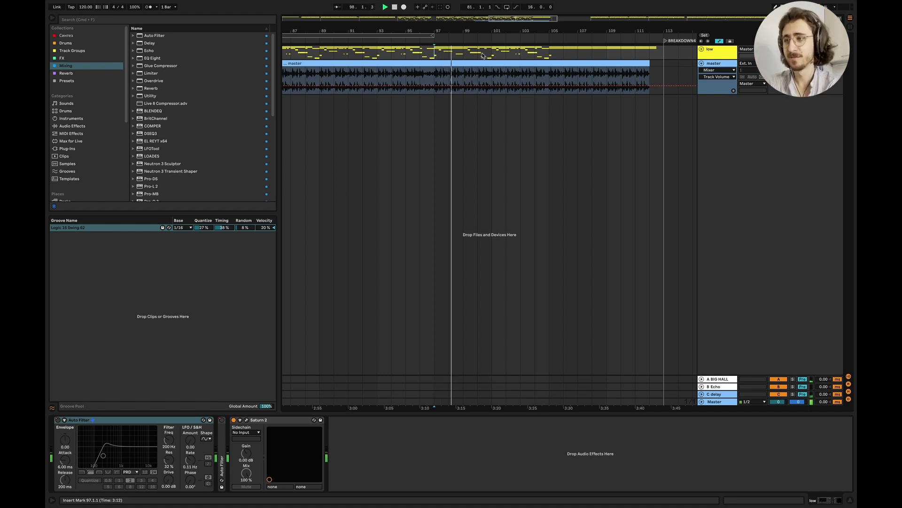